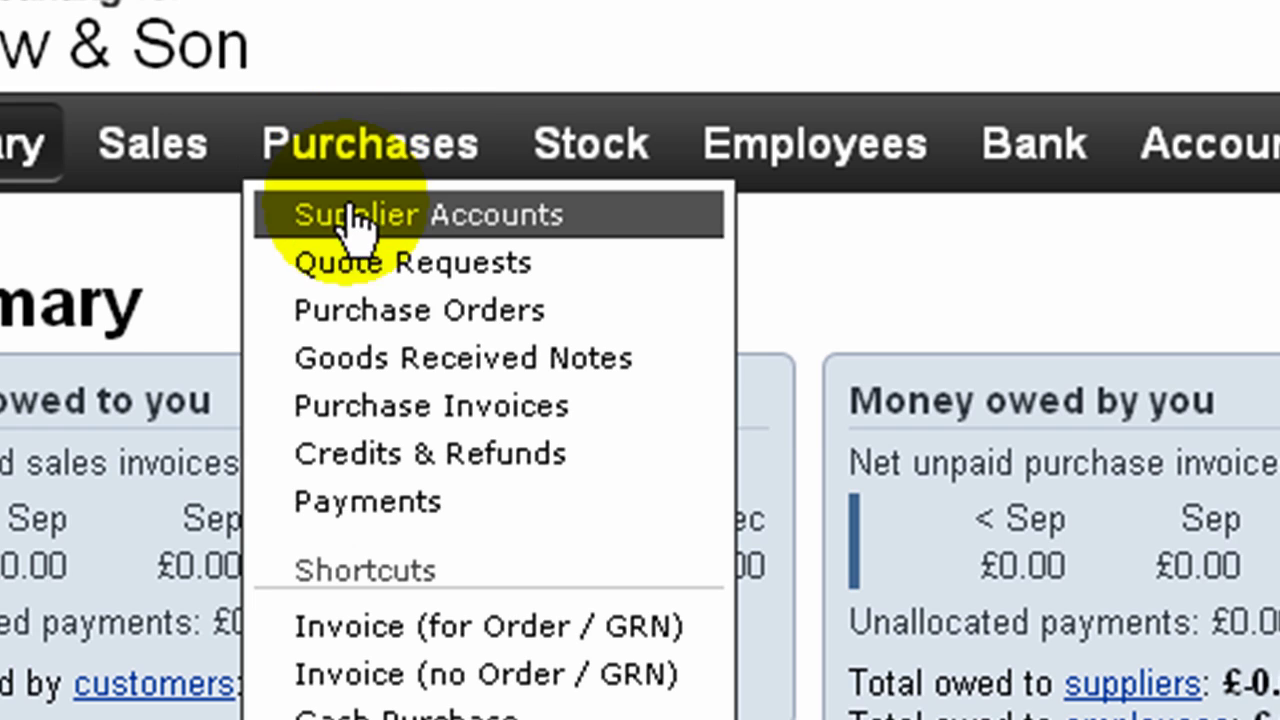
Start a new cash purchase from the supplier payments list and keep Cash Purchases as the supplier.
{"action": "left_click", "coordinate": [356, 505]}
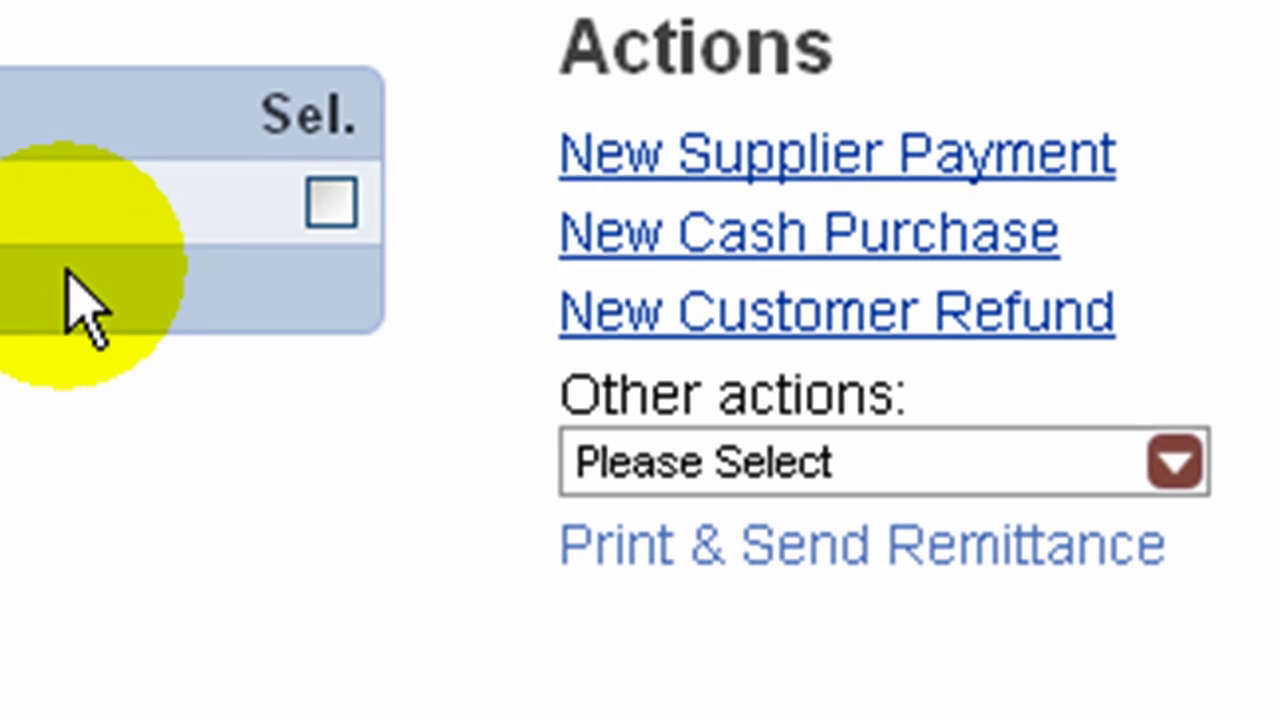
{"action": "left_click", "coordinate": [760, 250]}
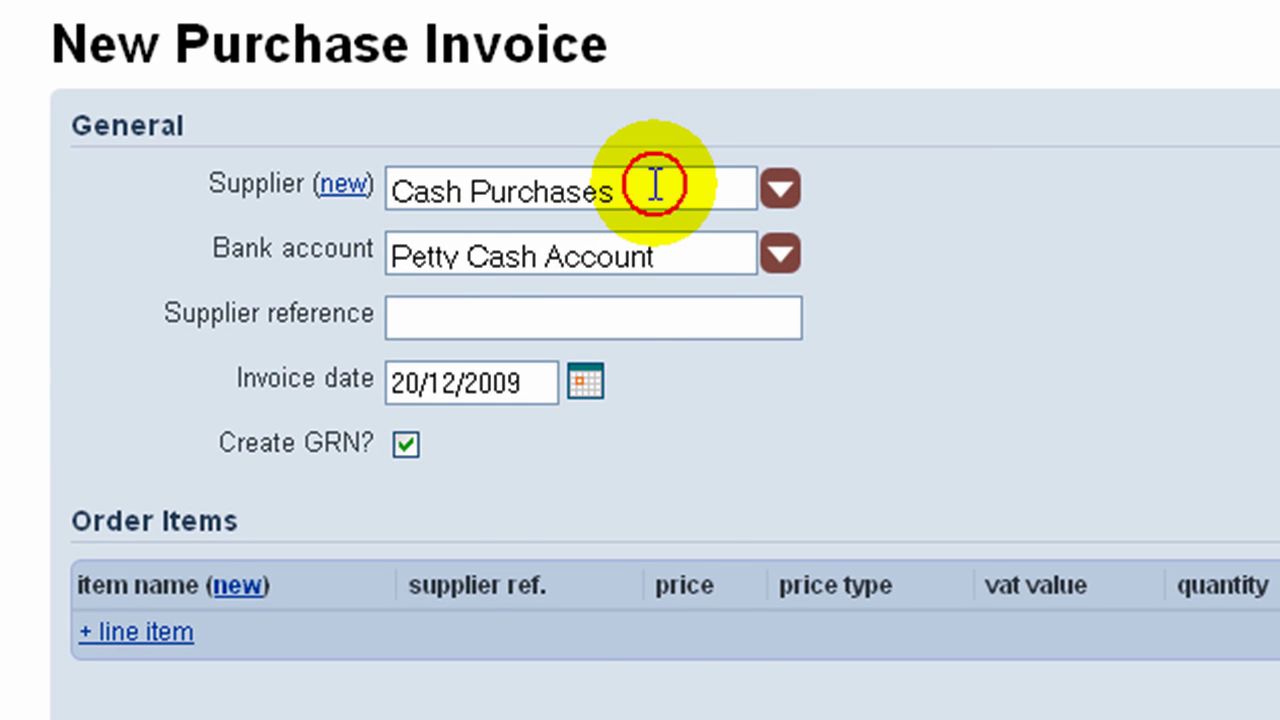
{"action": "left_click", "coordinate": [655, 184]}
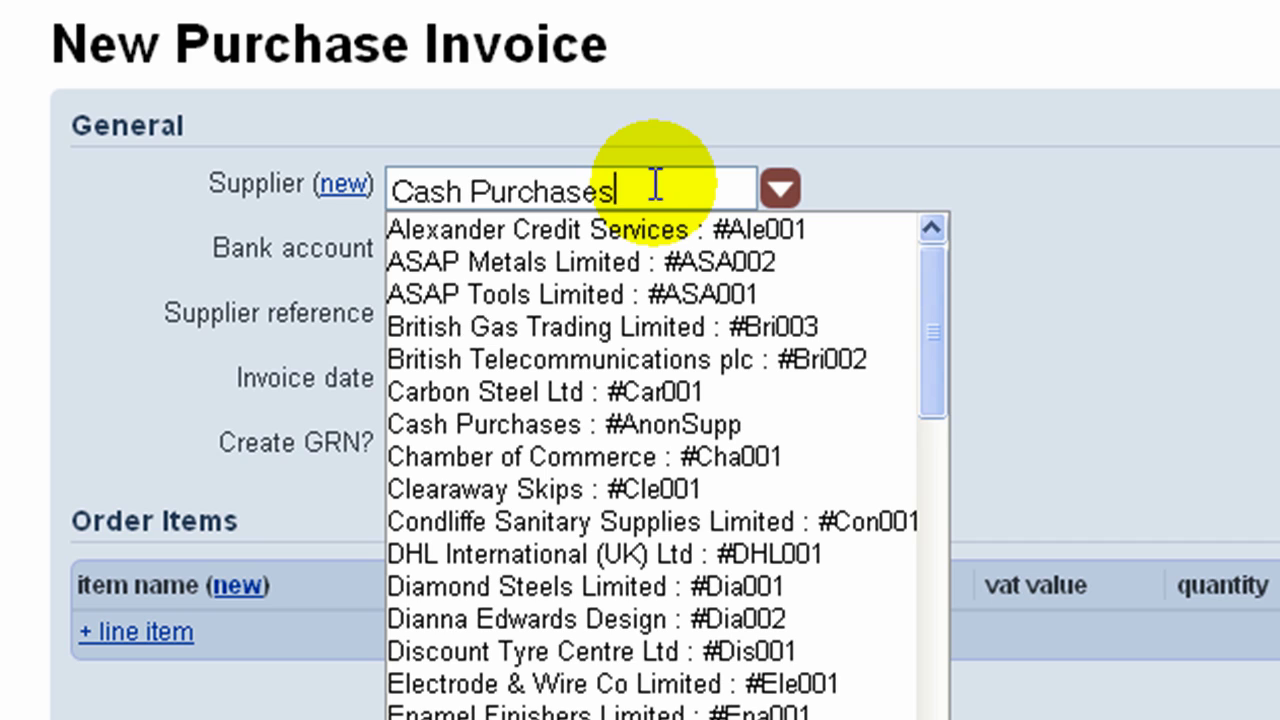
{"action": "left_click", "coordinate": [647, 178]}
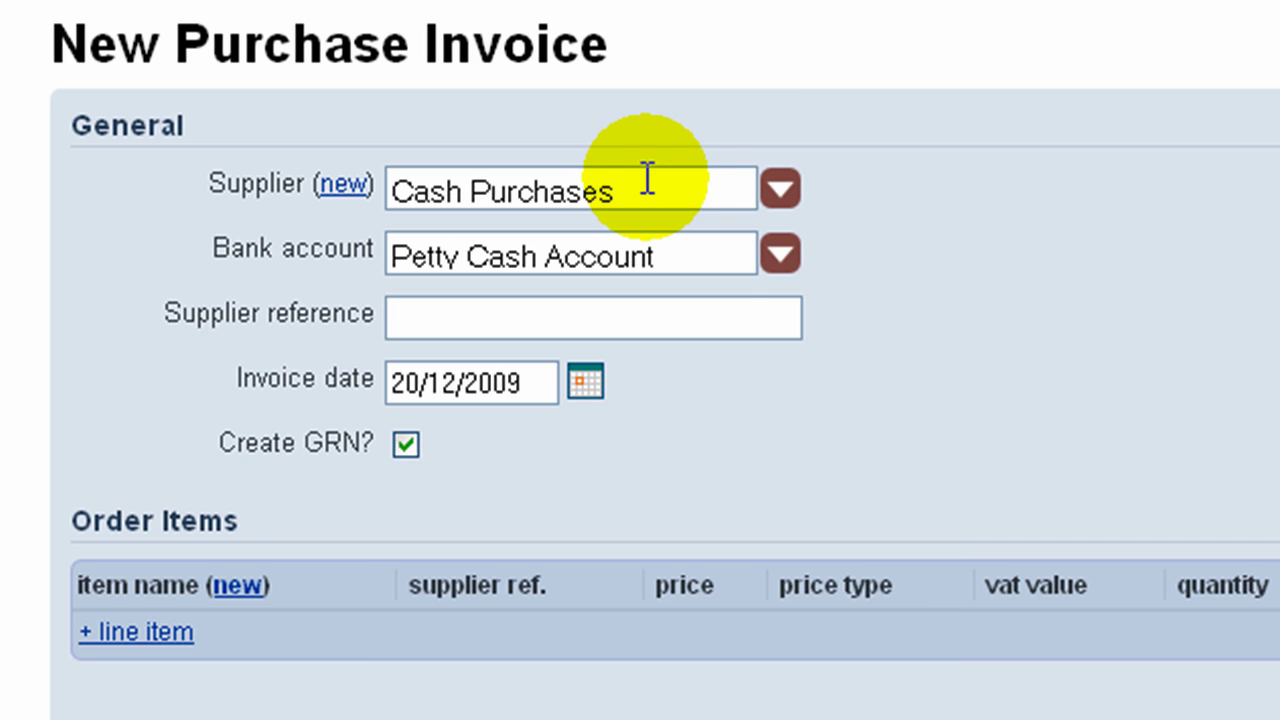
Set the invoice's bank account to Company Credit Card, supplier reference to 7657656 and invoice date to 03/12/2009.
{"action": "left_click", "coordinate": [697, 257]}
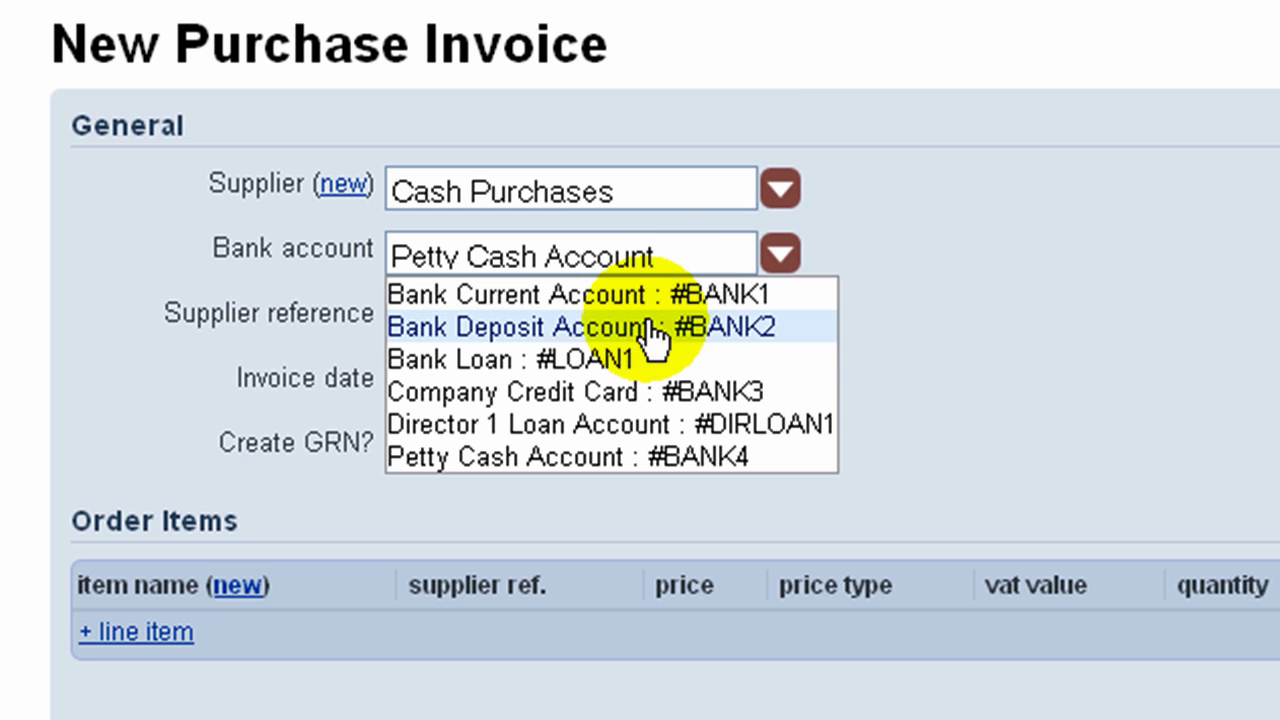
{"action": "left_click", "coordinate": [583, 395]}
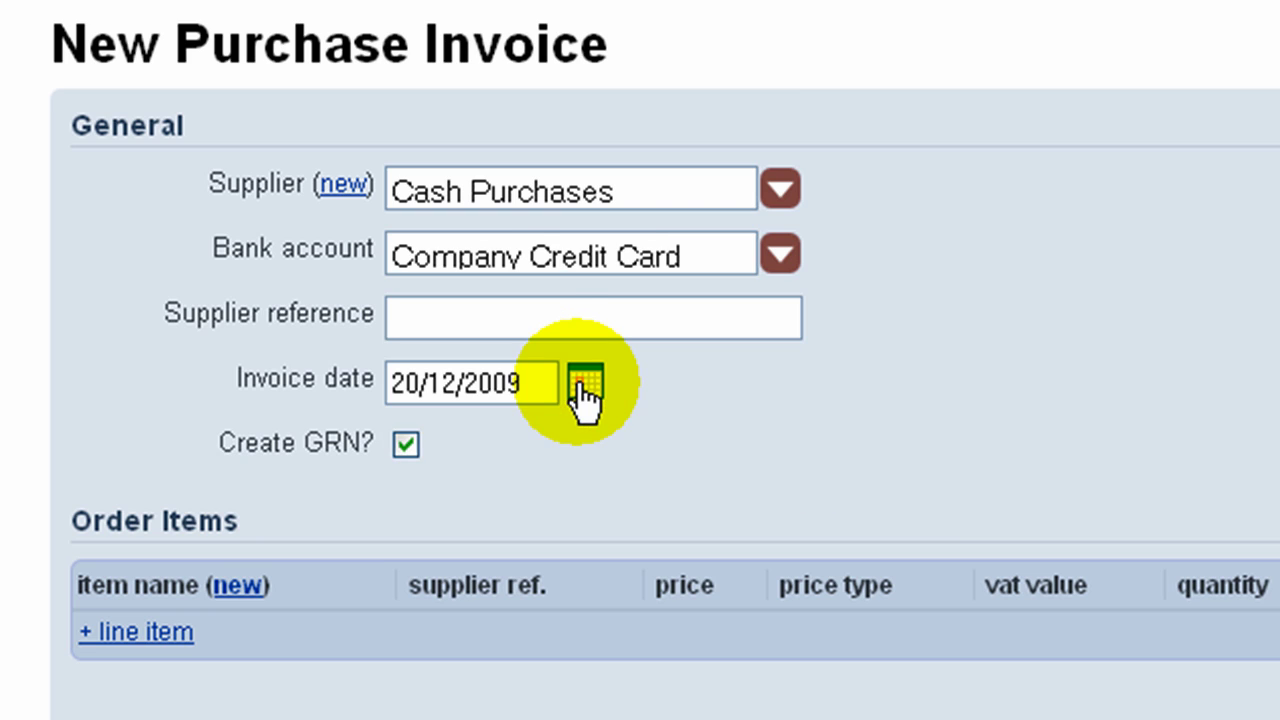
{"action": "left_click", "coordinate": [530, 318]}
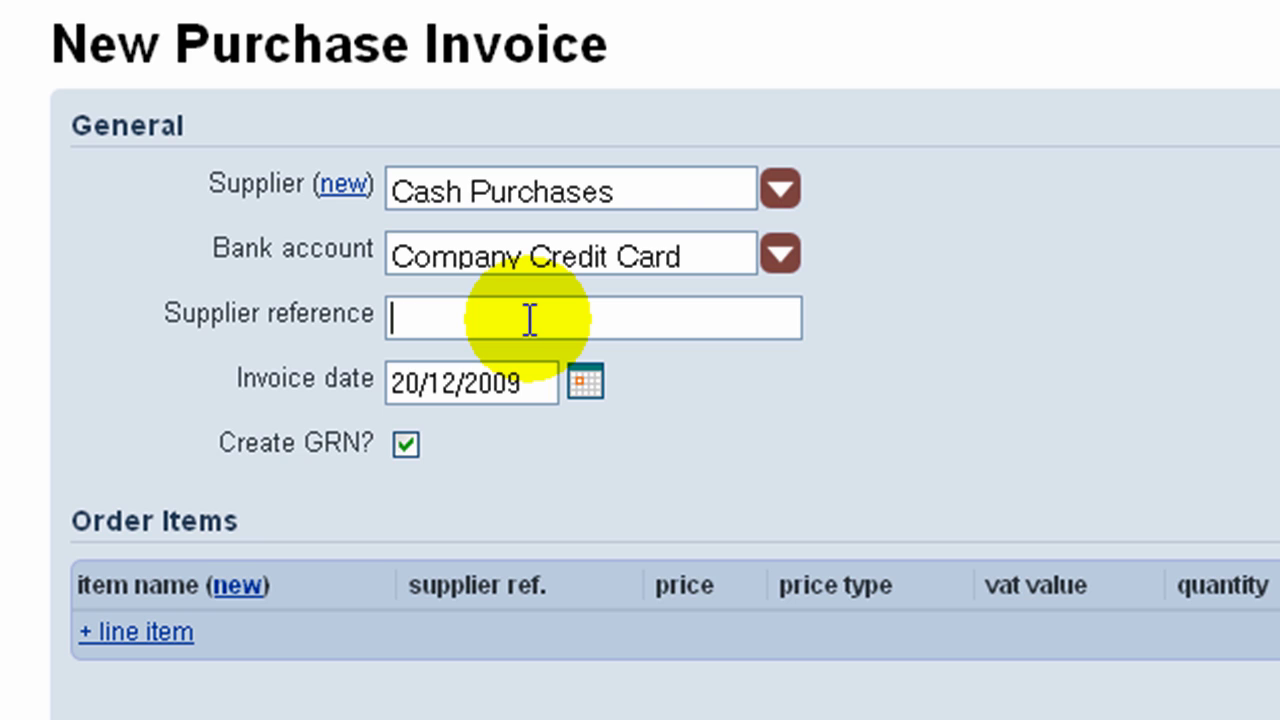
{"action": "left_click", "coordinate": [585, 383]}
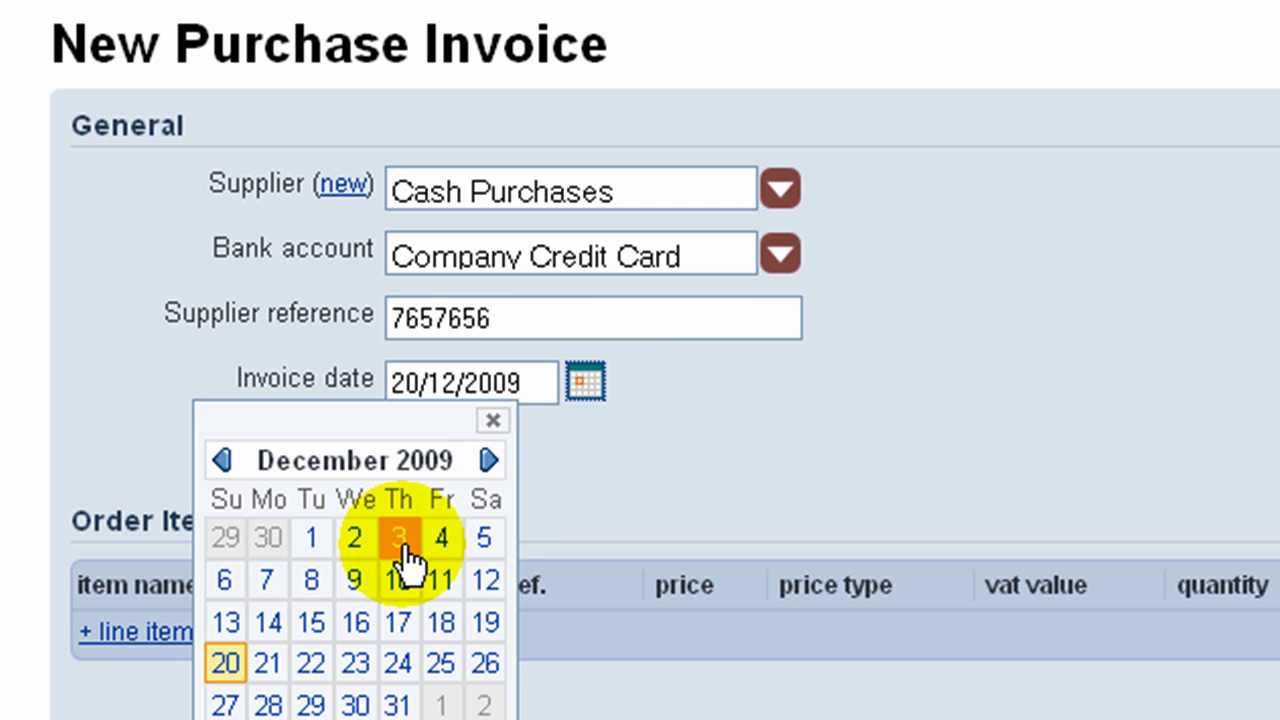
{"action": "left_click", "coordinate": [400, 540]}
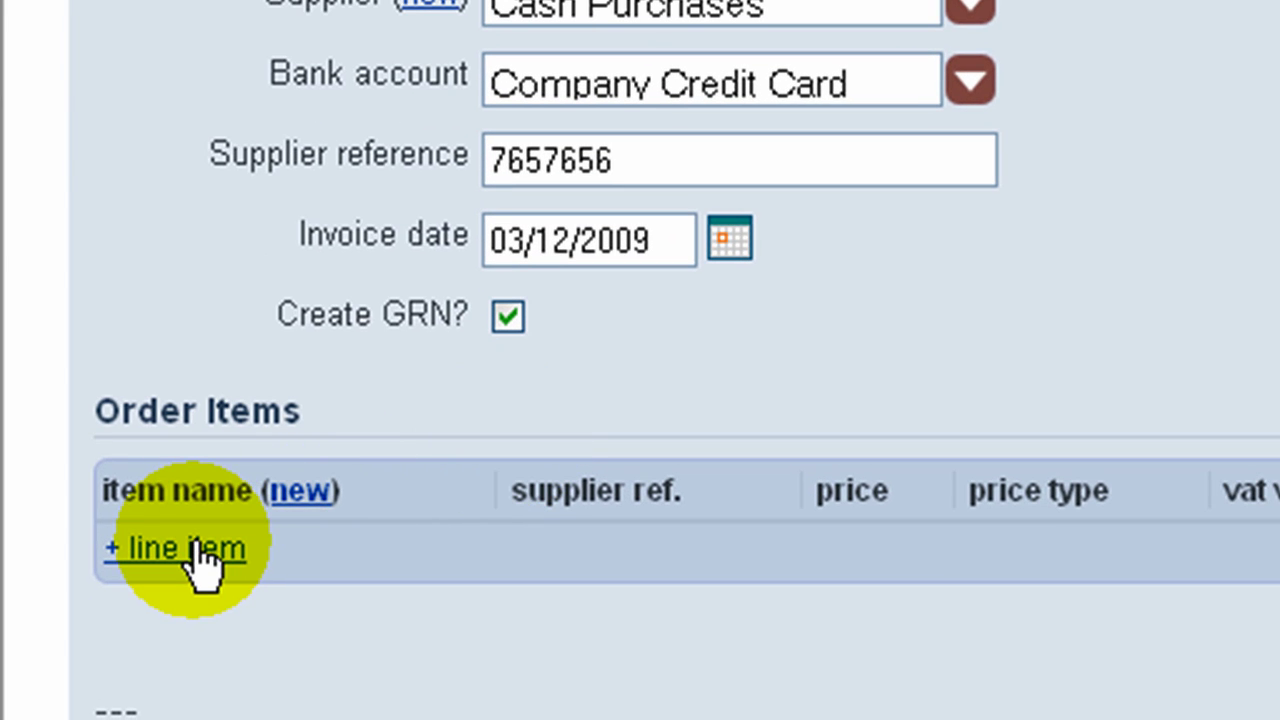
Add a line item to the order and choose its item by searching for "clean".
{"action": "left_click", "coordinate": [197, 548]}
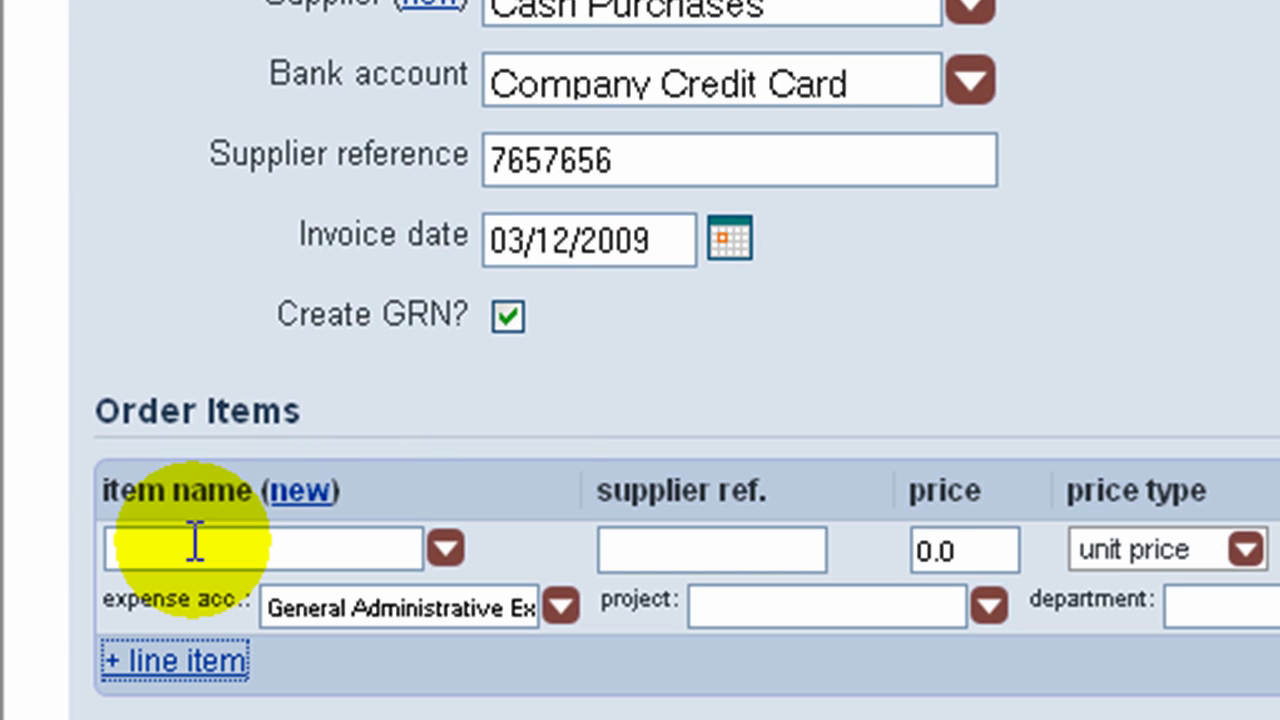
{"action": "left_click", "coordinate": [195, 543]}
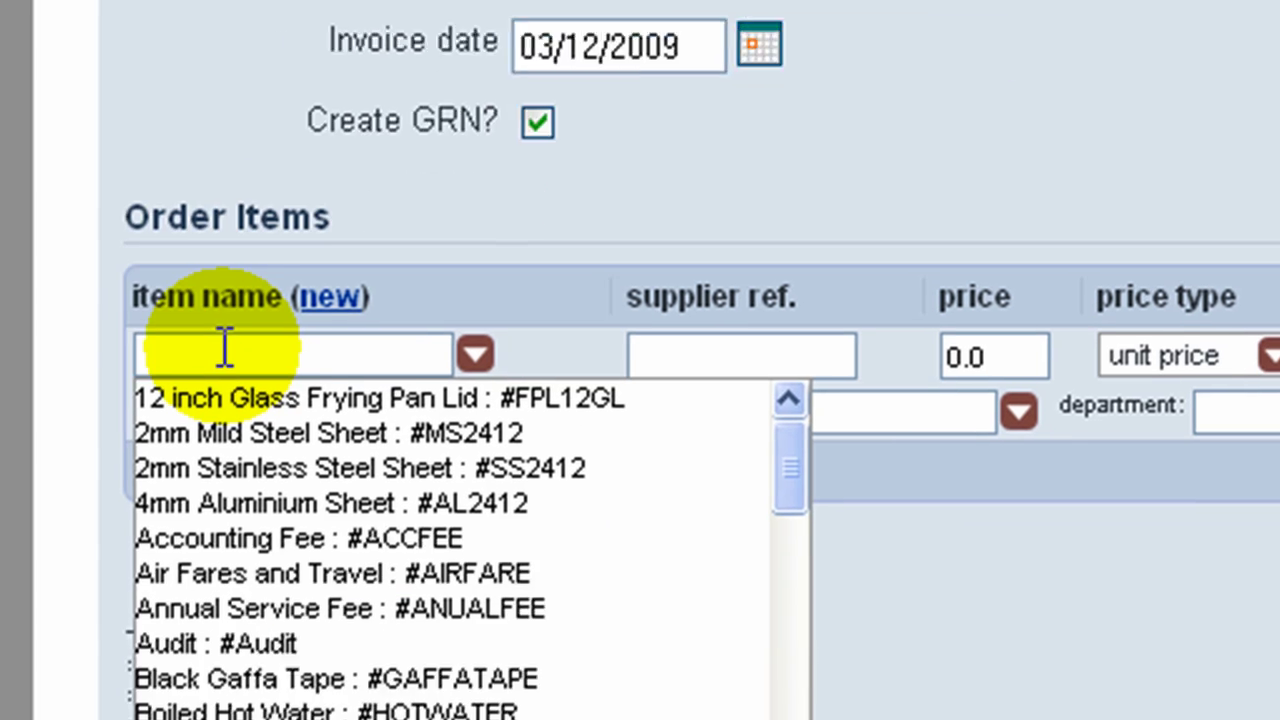
{"action": "type", "text": "c"}
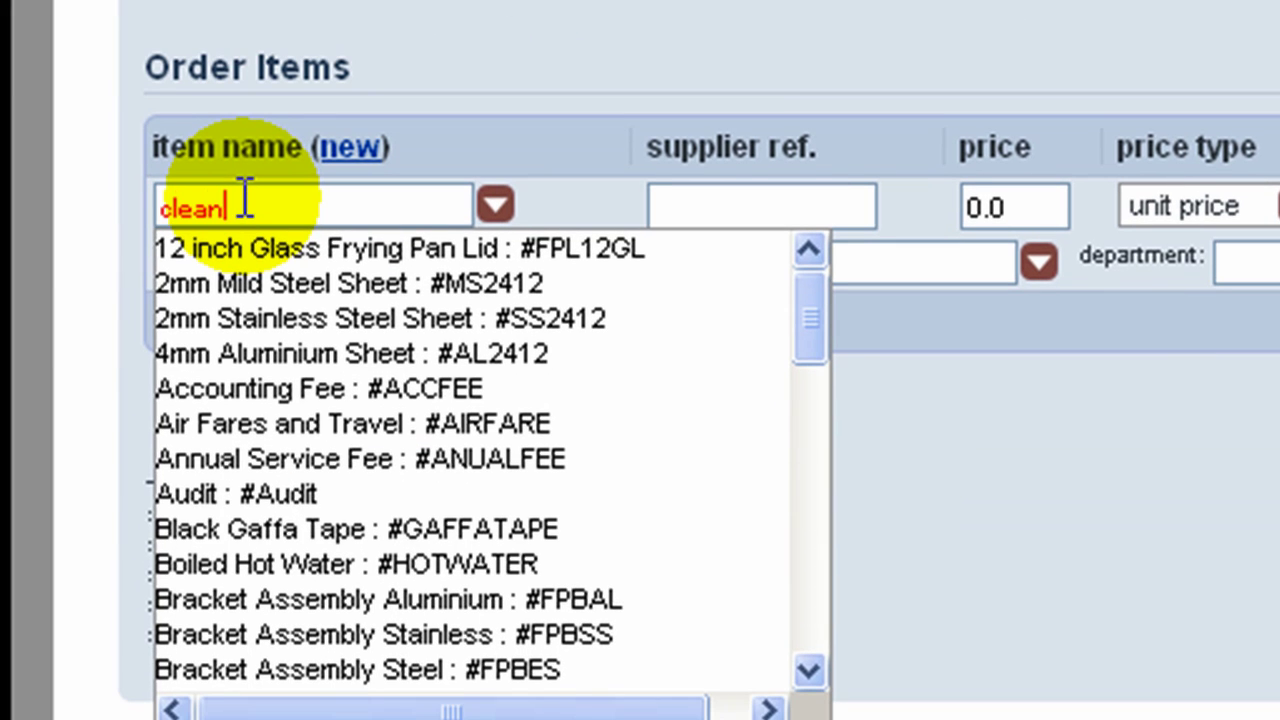
{"action": "type", "text": "lean"}
{"action": "left_click", "coordinate": [271, 249]}
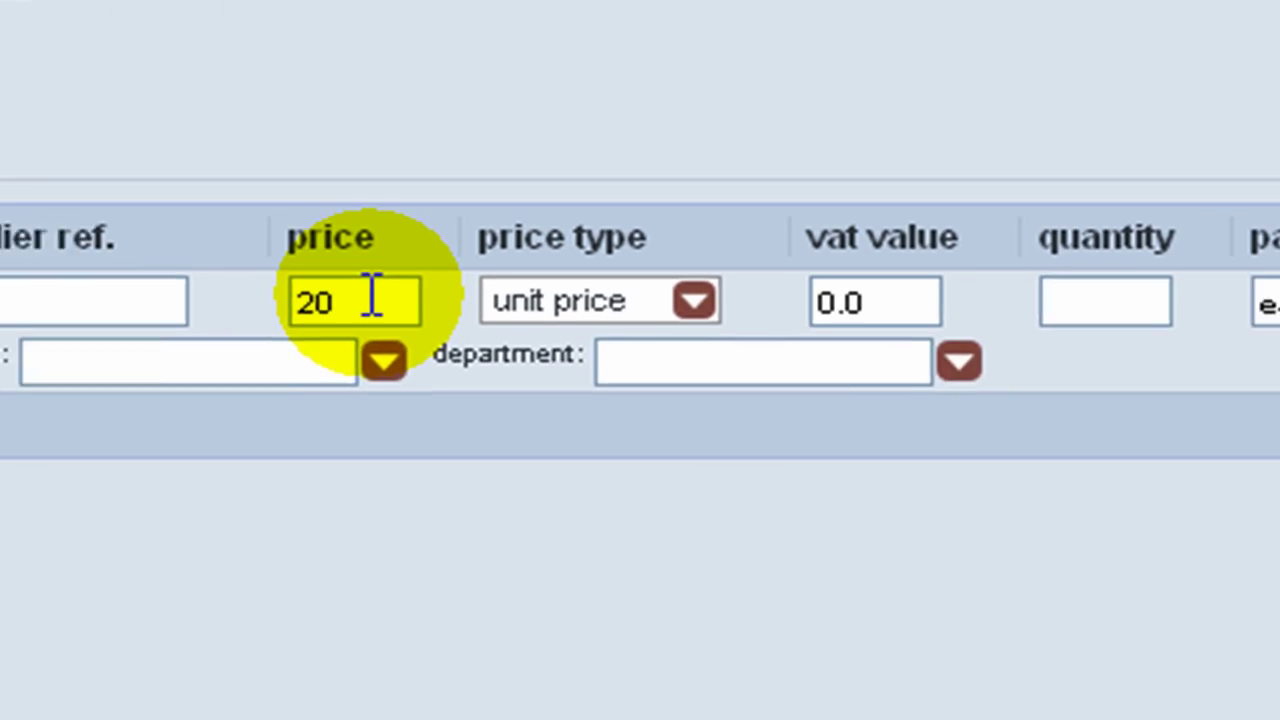
Give the line item a unit price of 20, VAT value of 3 and quantity of 1, and save the invoice.
{"action": "left_click_drag", "start_coordinate": [1005, 203], "coordinate": [947, 196]}
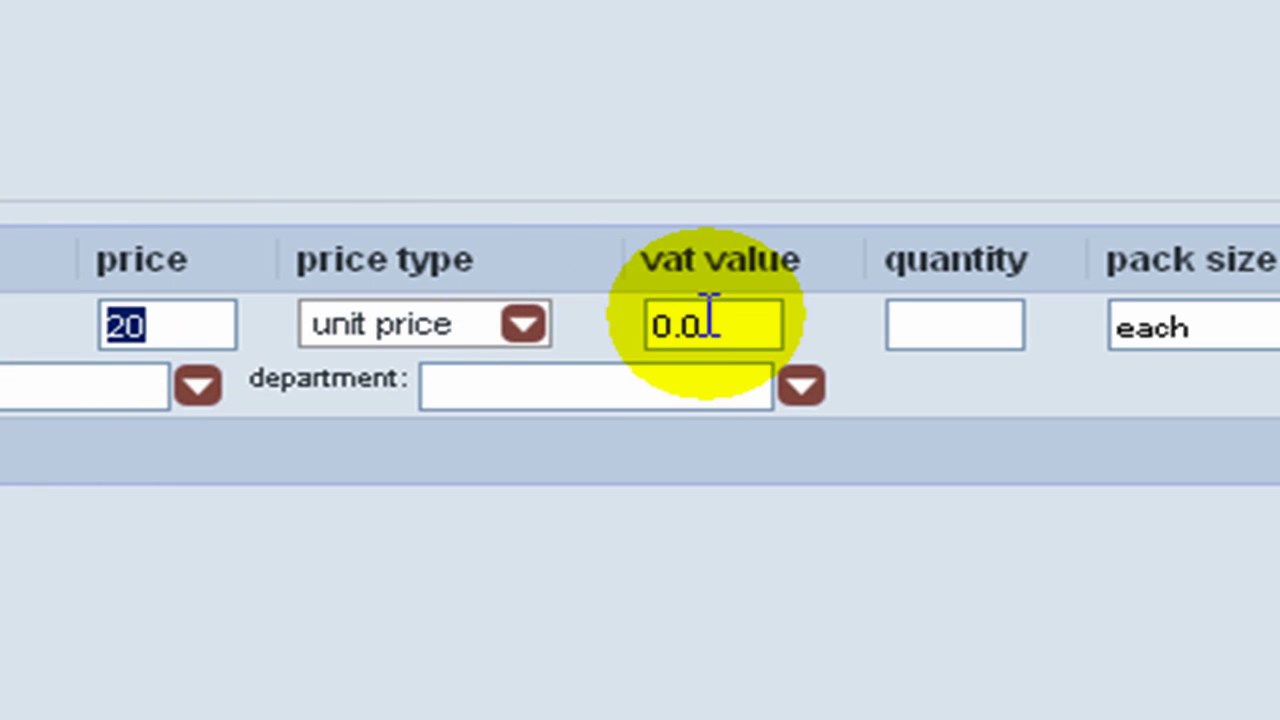
{"action": "left_click_drag", "start_coordinate": [724, 317], "coordinate": [580, 315]}
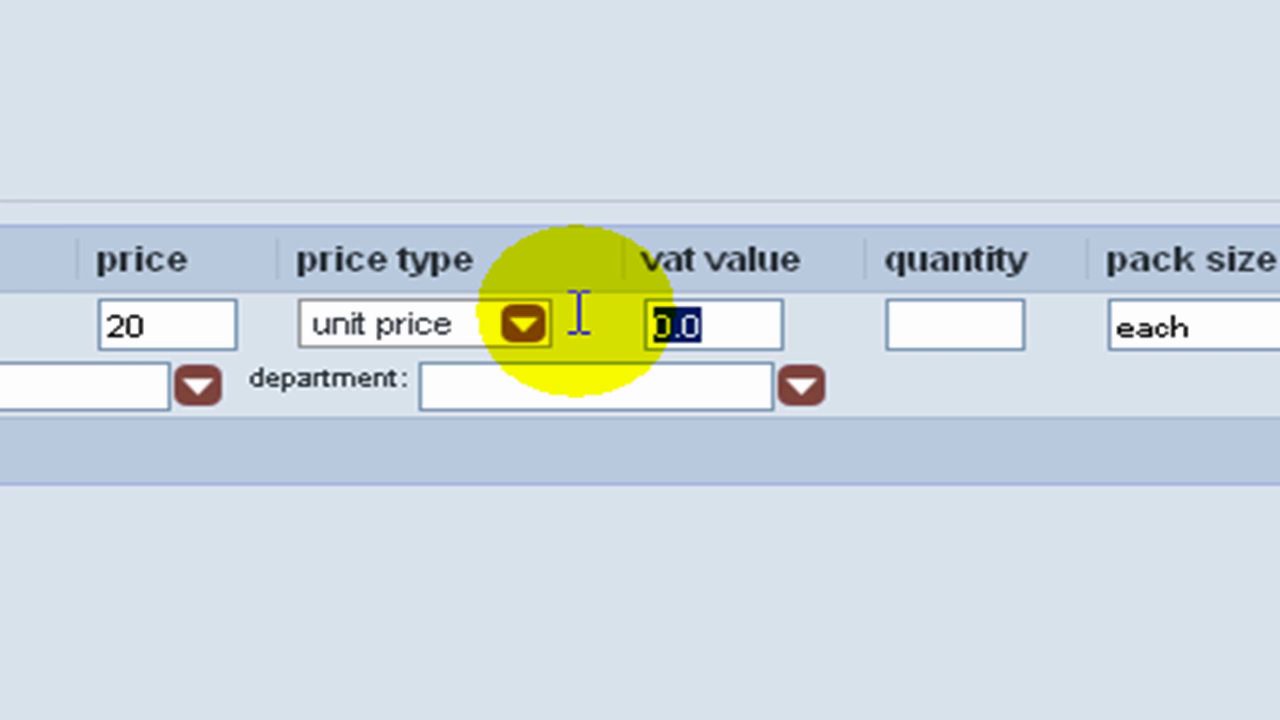
{"action": "type", "text": "3"}
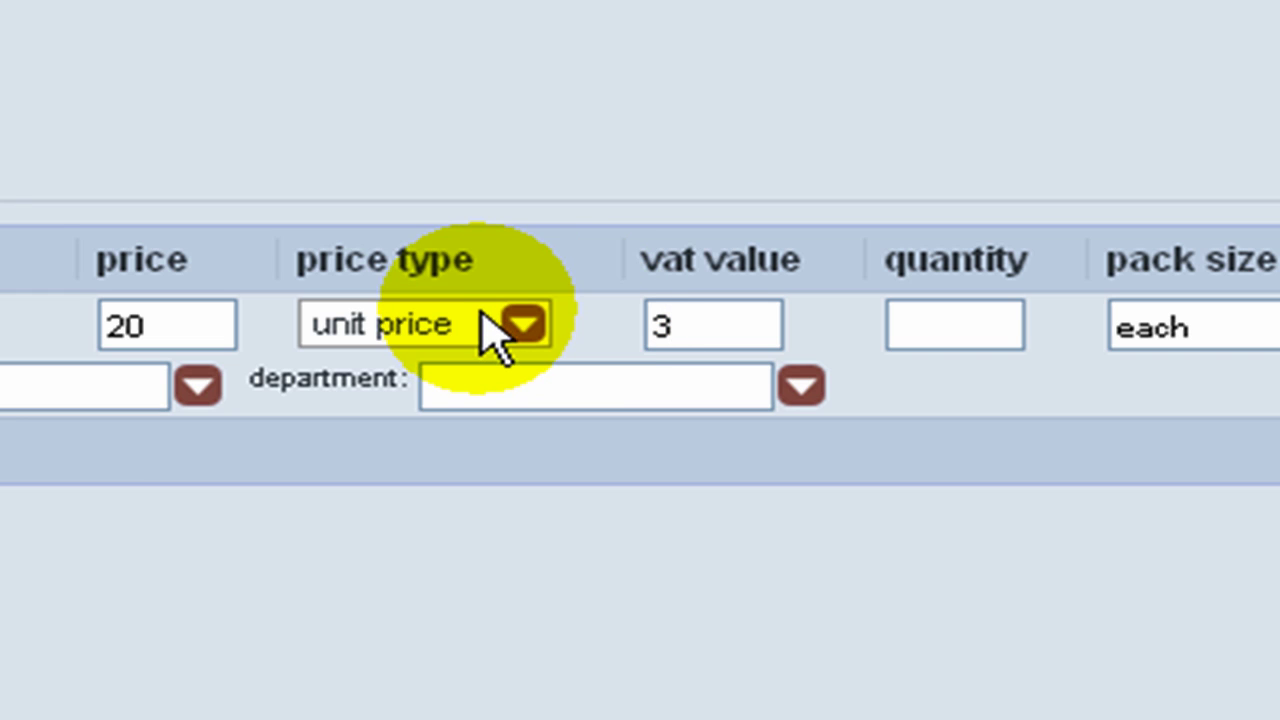
{"action": "left_click", "coordinate": [949, 318]}
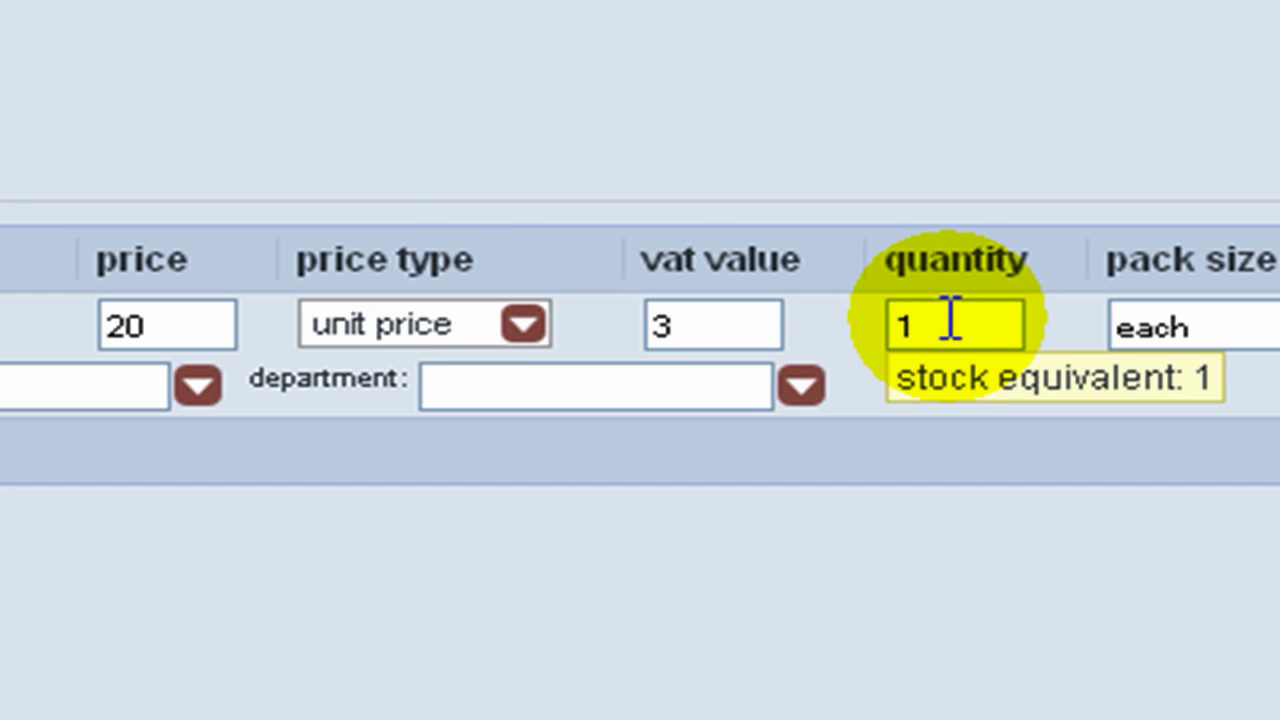
{"action": "left_click", "coordinate": [524, 326]}
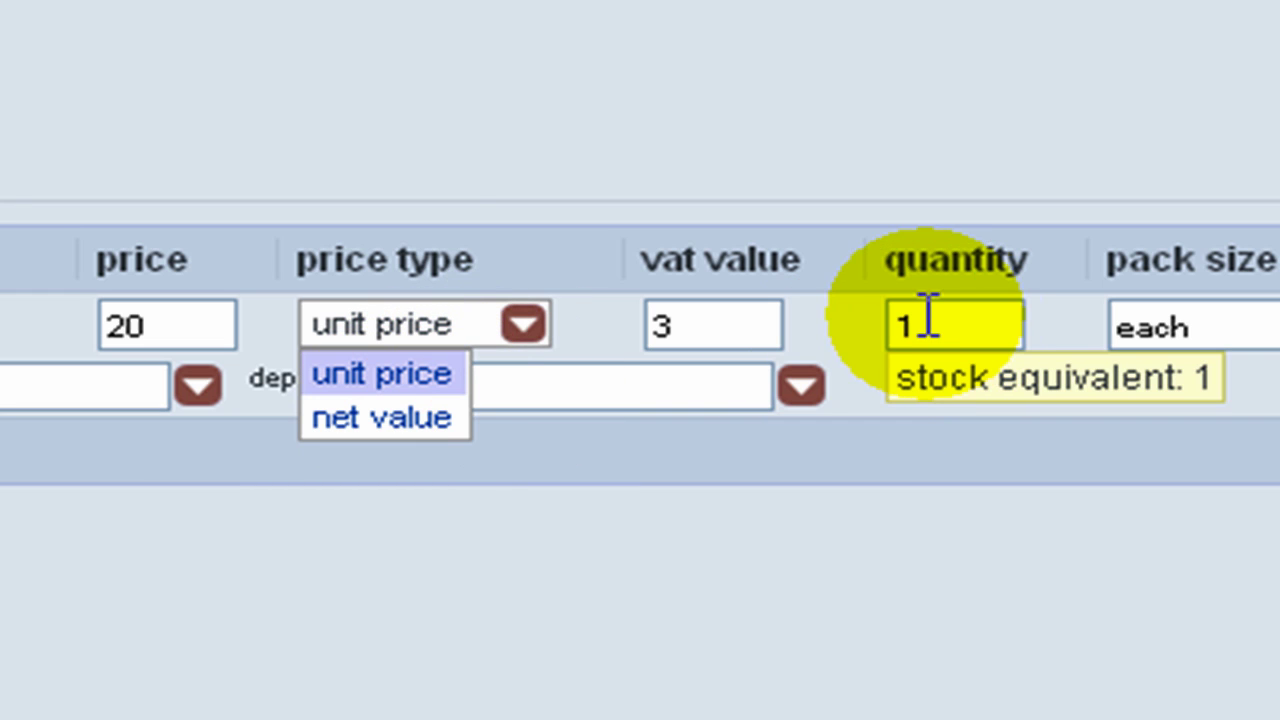
{"action": "left_click", "coordinate": [527, 323]}
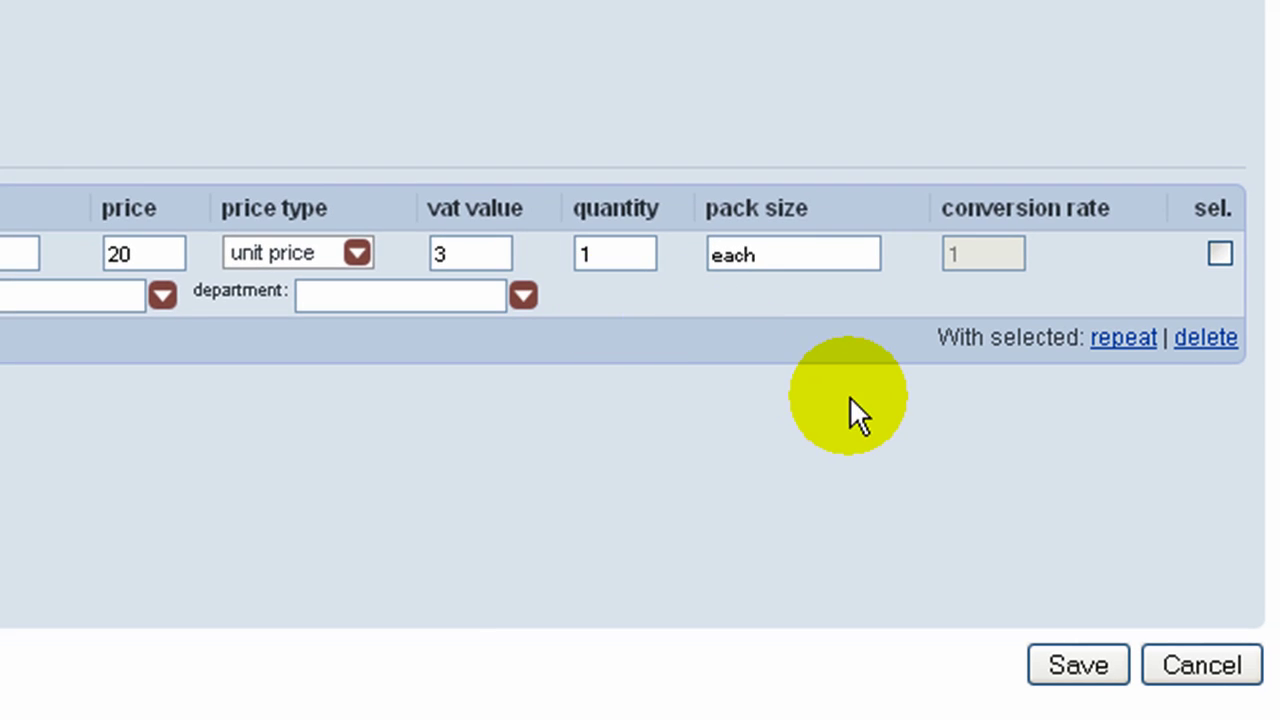
{"action": "left_click", "coordinate": [1076, 660]}
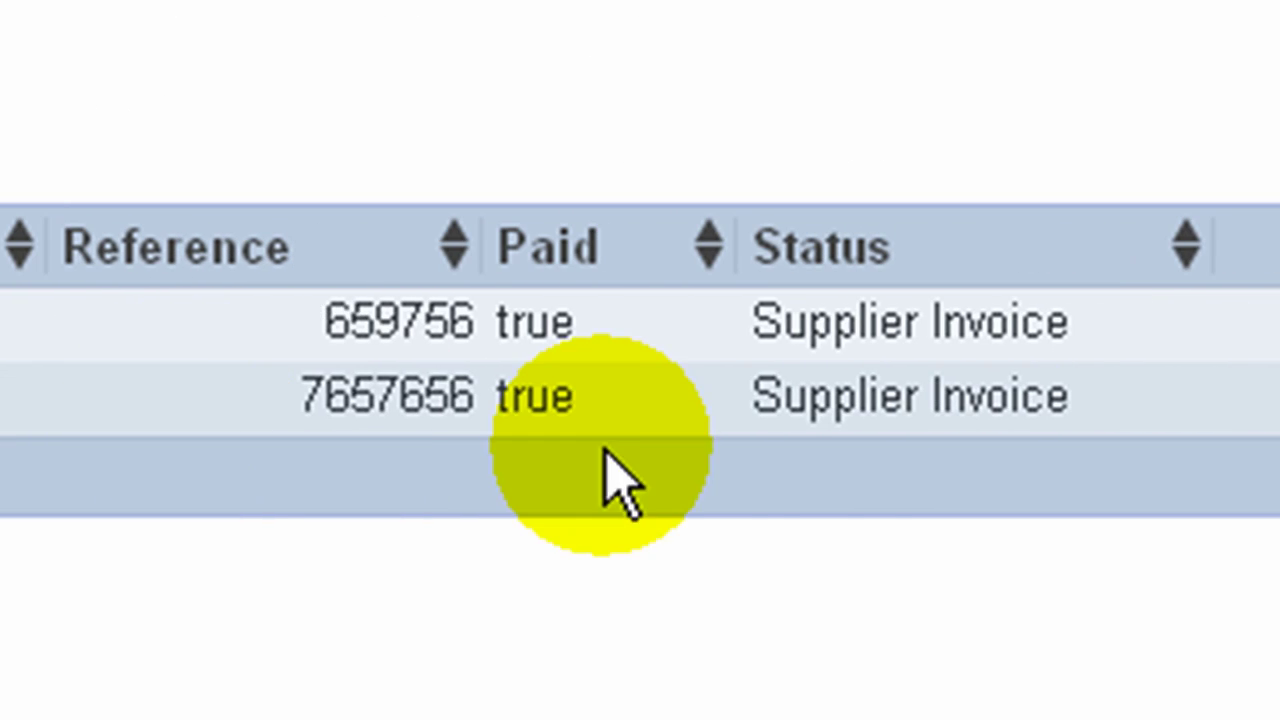
Check the paid status of the new Cash Purchases invoice and its payment in the supplier payments list.
{"action": "double_click", "coordinate": [497, 394]}
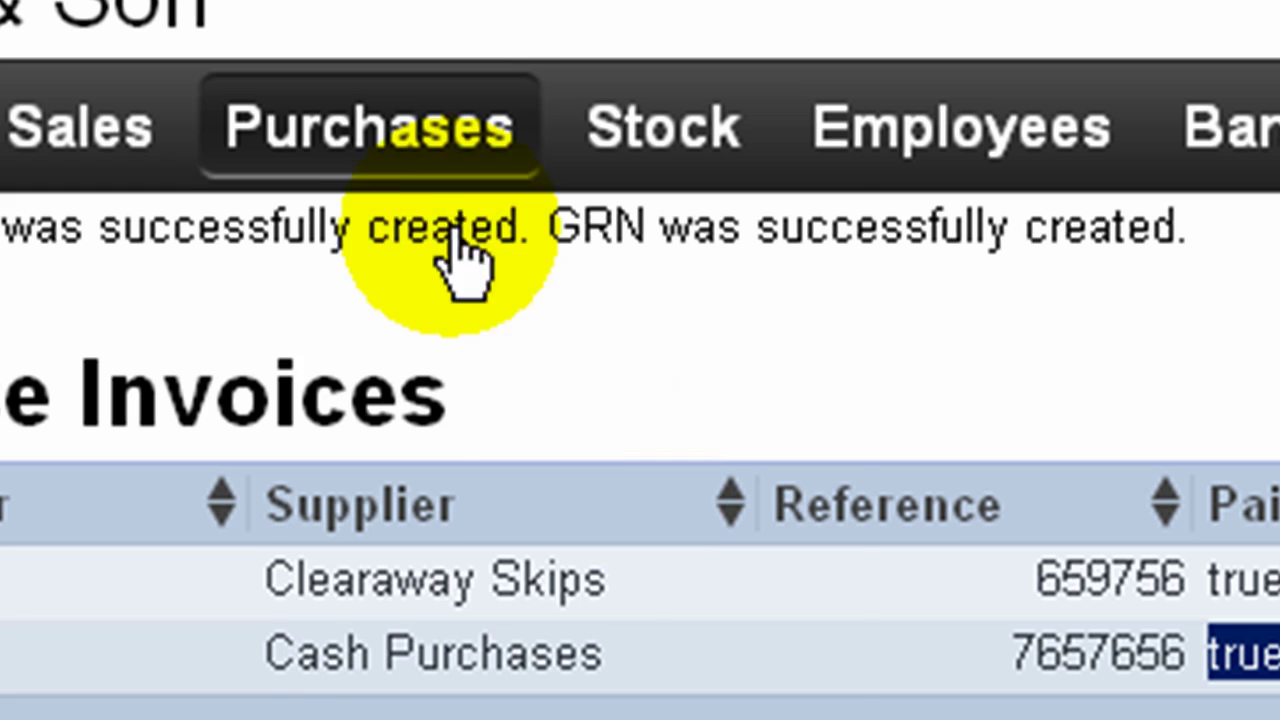
{"action": "mouse_move", "coordinate": [390, 152]}
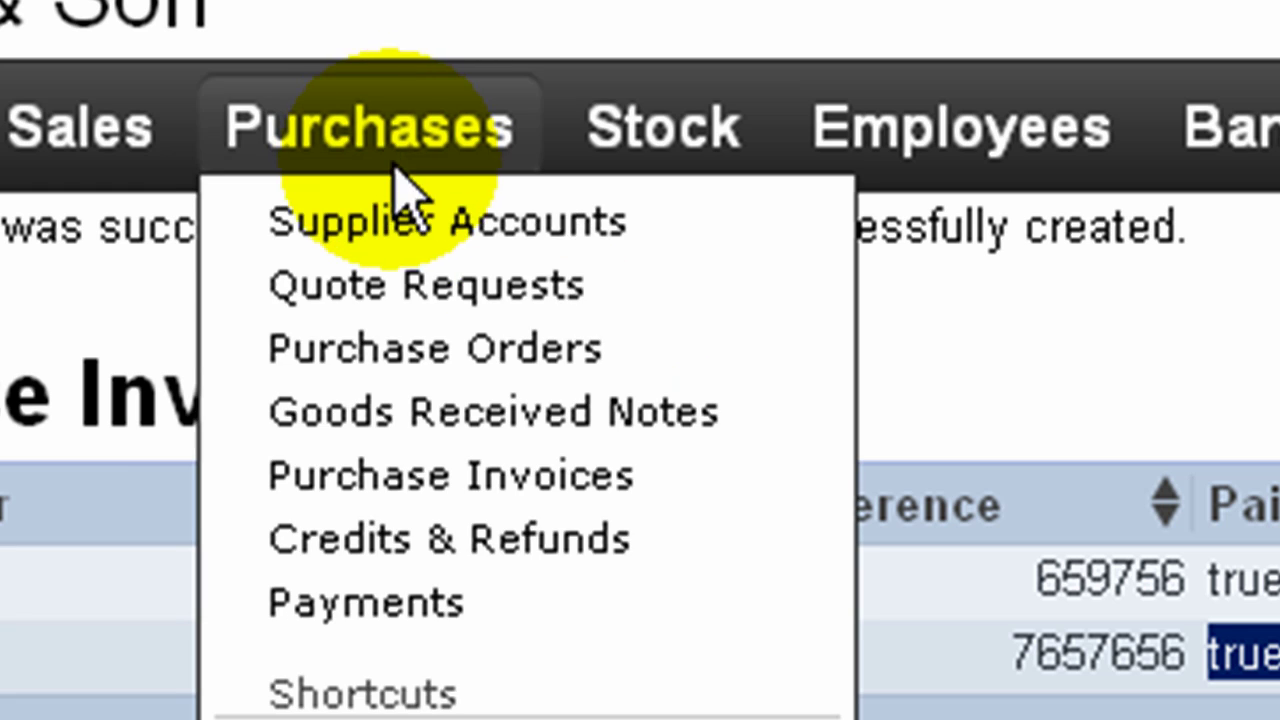
{"action": "left_click", "coordinate": [362, 592]}
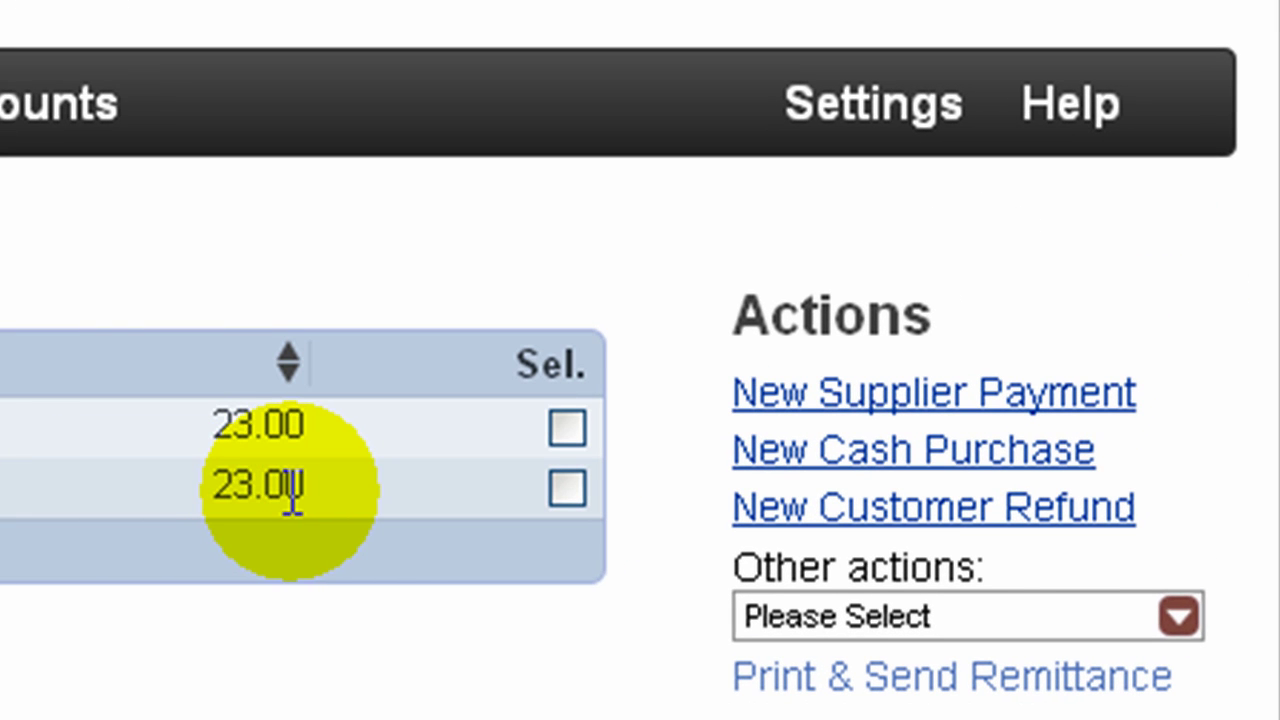
View the activity report for the Cash Purchases account from the supplier accounts list.
{"action": "mouse_move", "coordinate": [238, 100]}
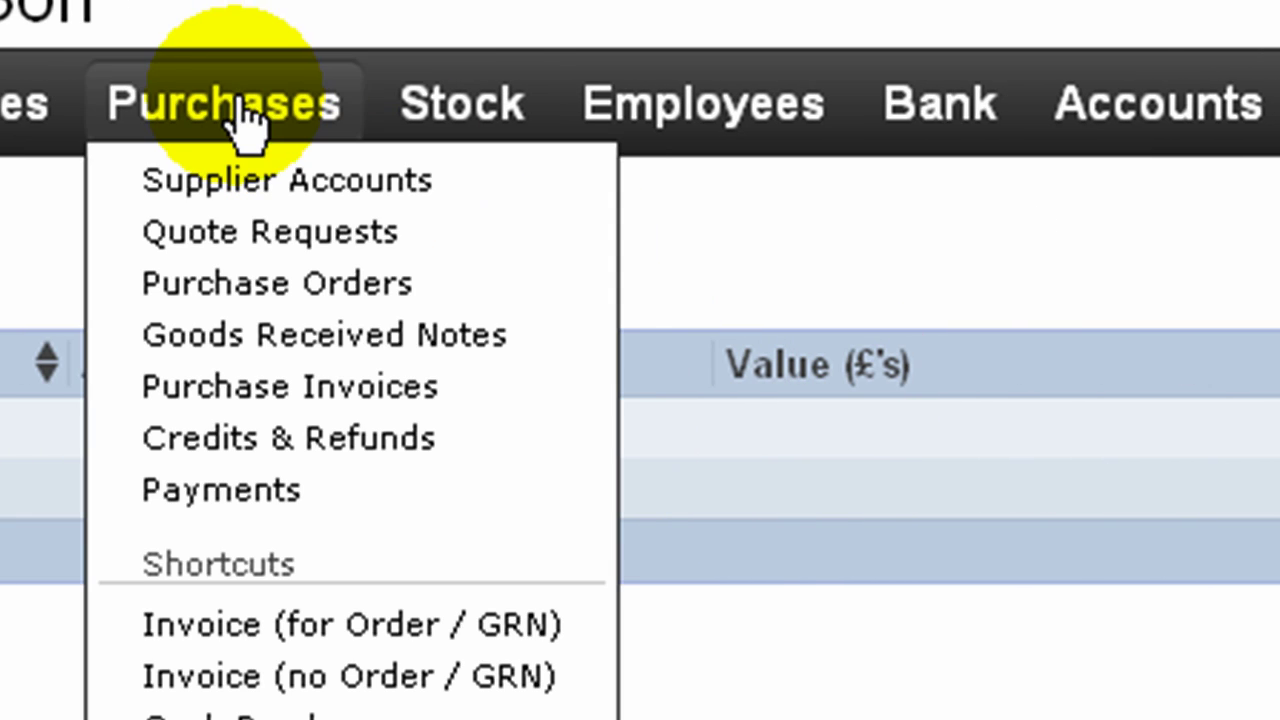
{"action": "left_click", "coordinate": [262, 190]}
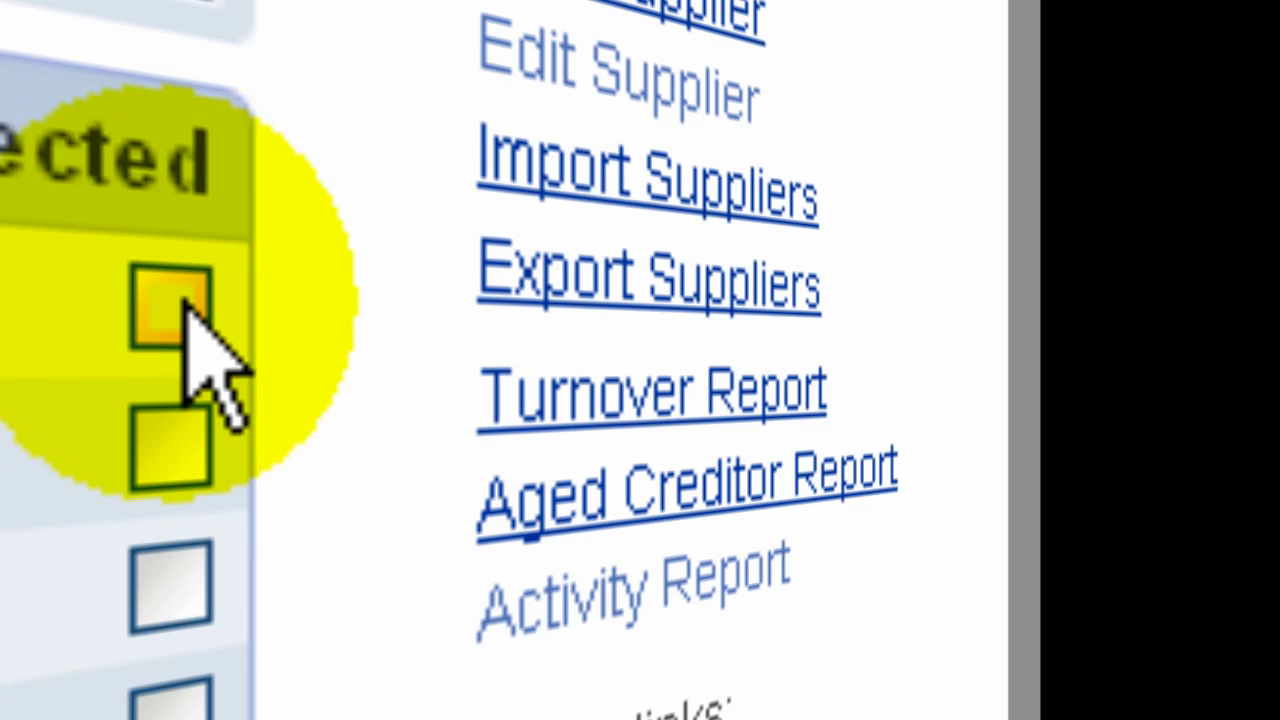
{"action": "left_click", "coordinate": [180, 305]}
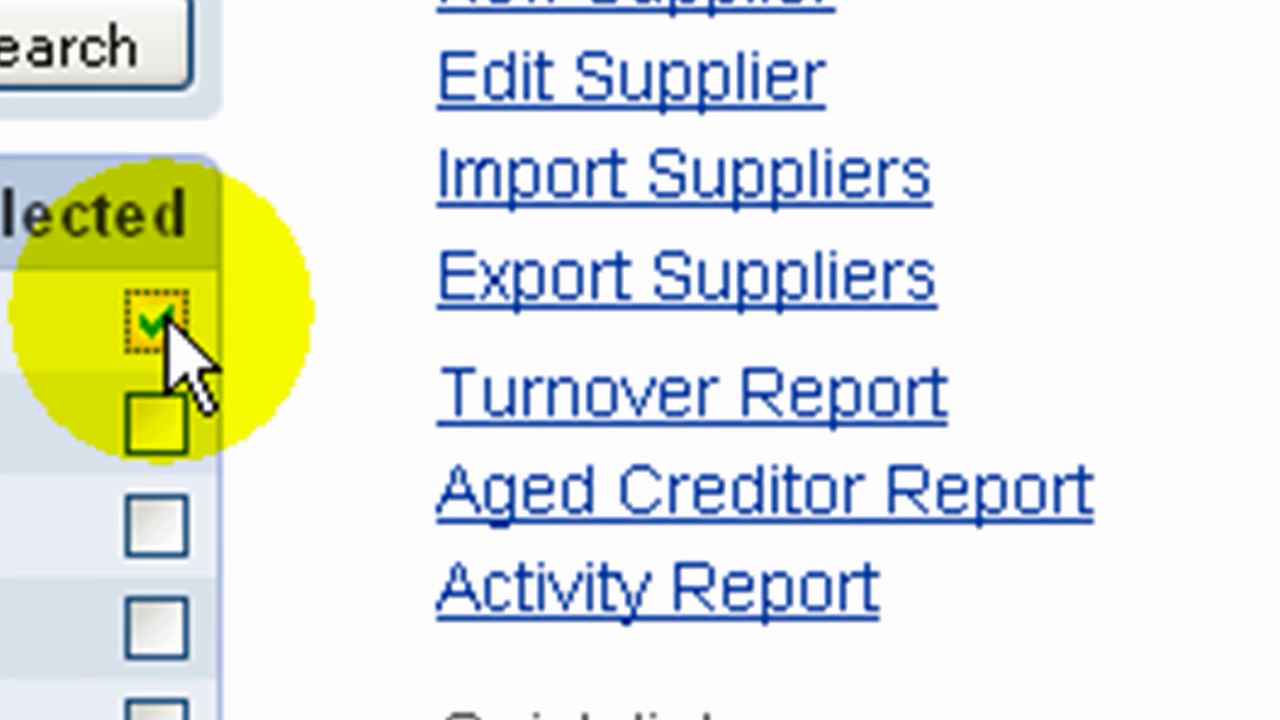
{"action": "left_click", "coordinate": [560, 605]}
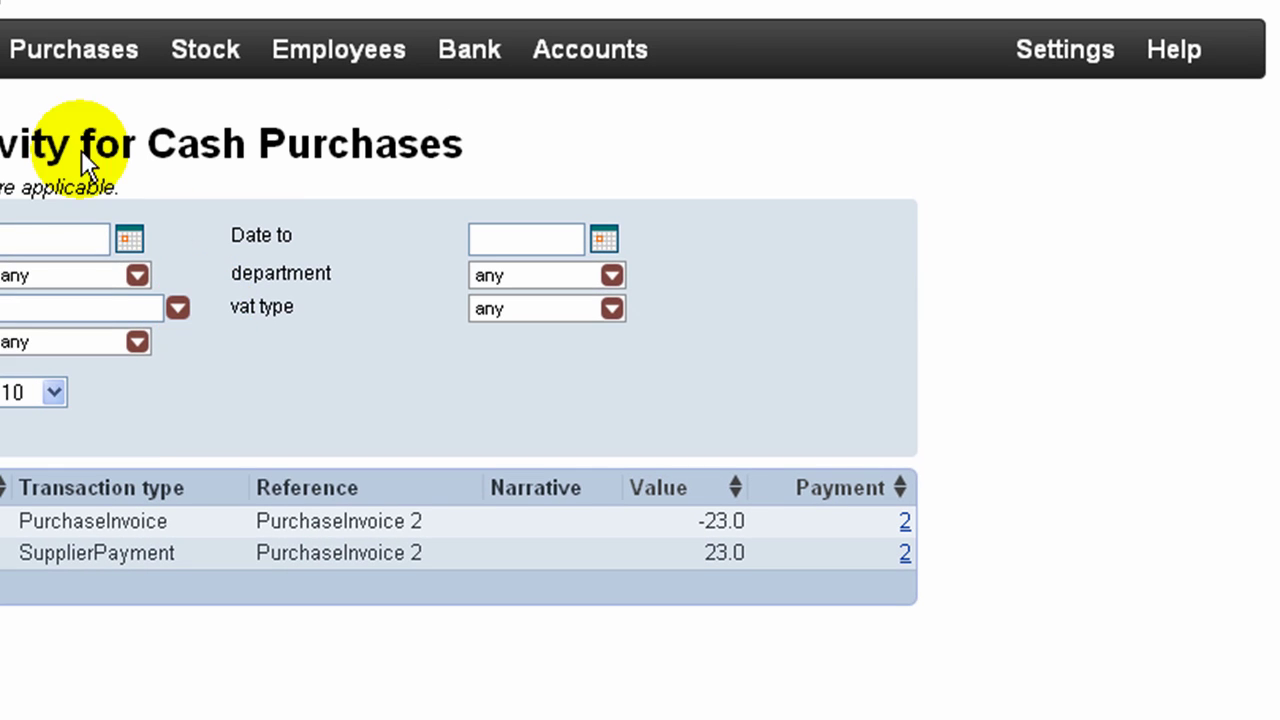
Return to the supplier payments list and start another cash purchase, leaving the supplier as Cash Purchases.
{"action": "left_click", "coordinate": [29, 58]}
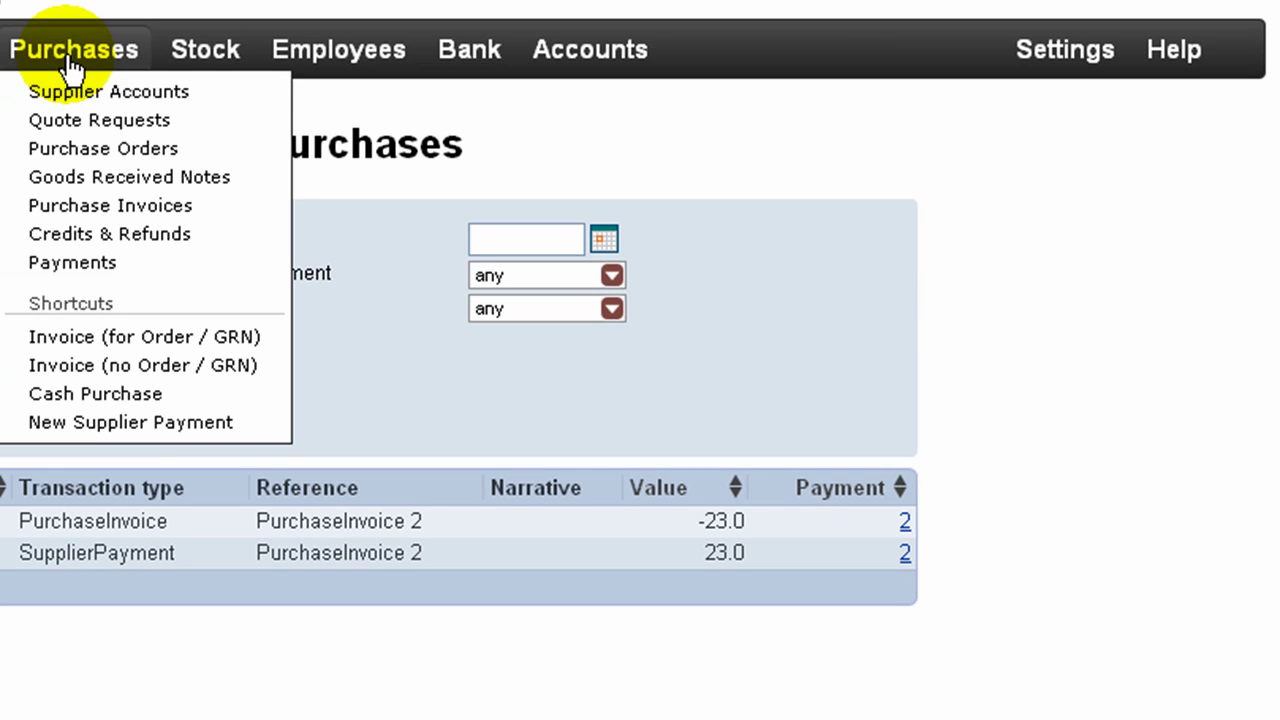
{"action": "left_click", "coordinate": [72, 264]}
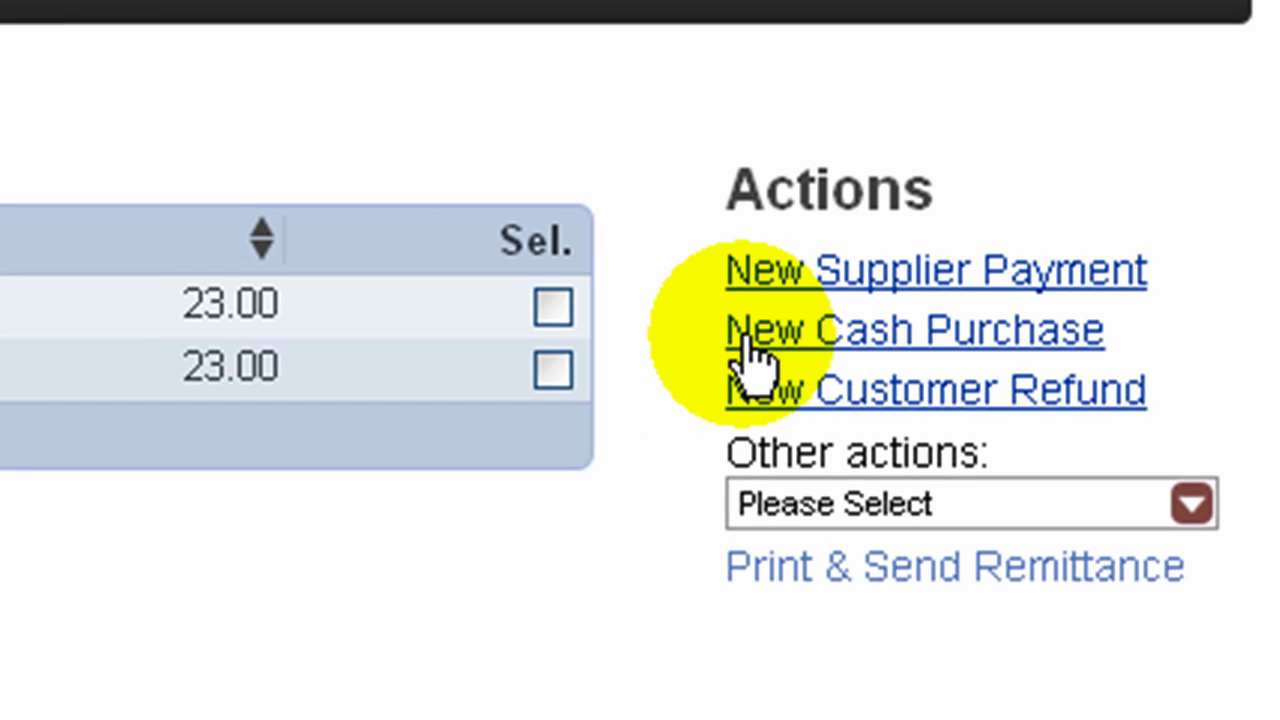
{"action": "left_click", "coordinate": [808, 336]}
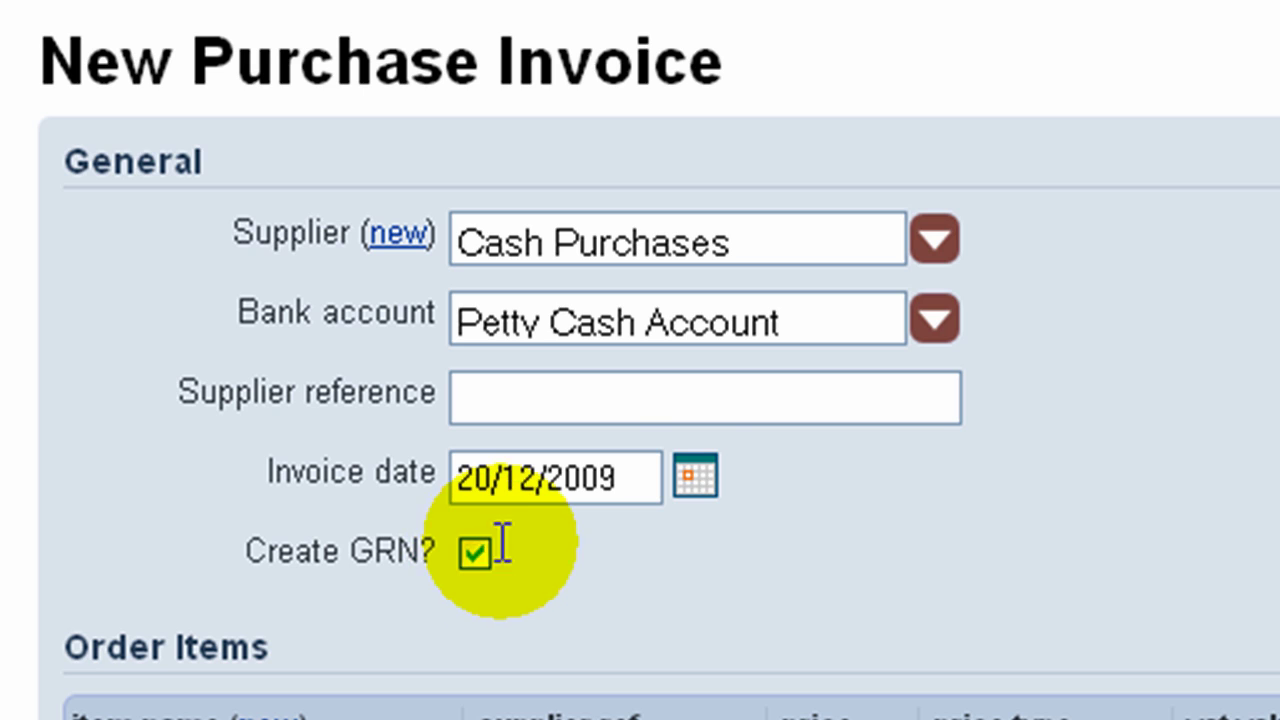
{"action": "left_click", "coordinate": [811, 243]}
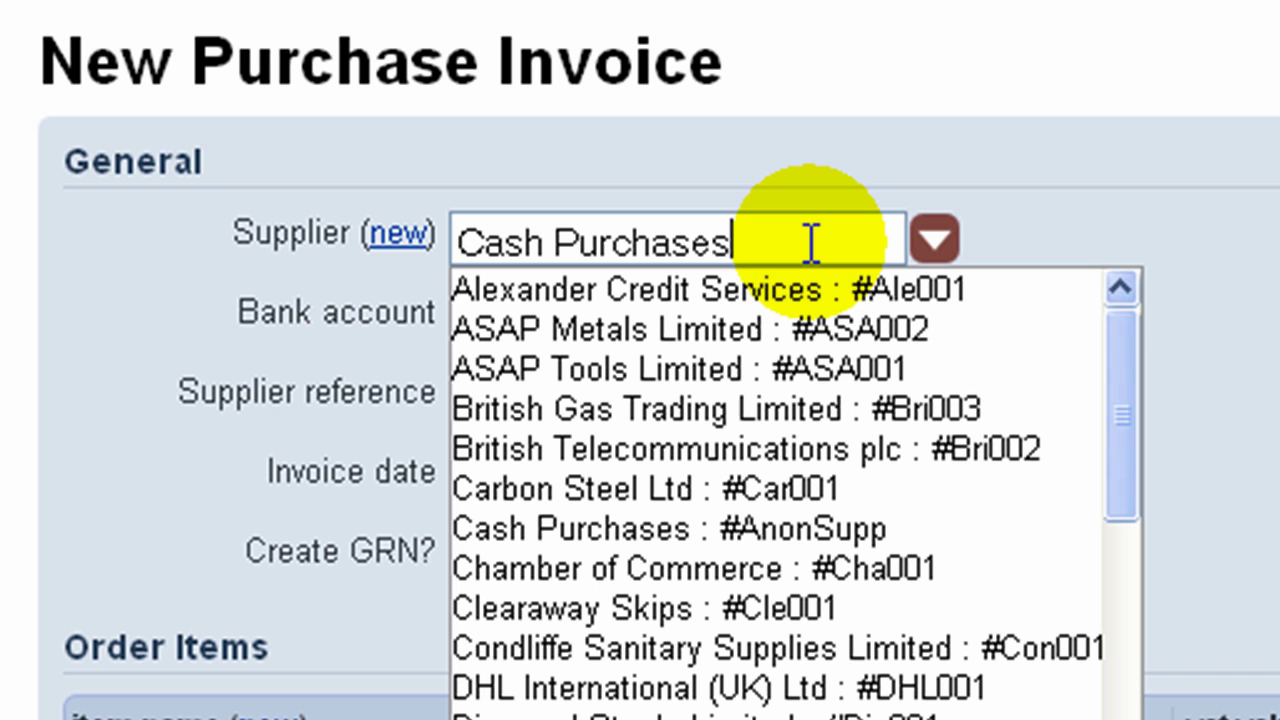
{"action": "left_click", "coordinate": [1046, 236]}
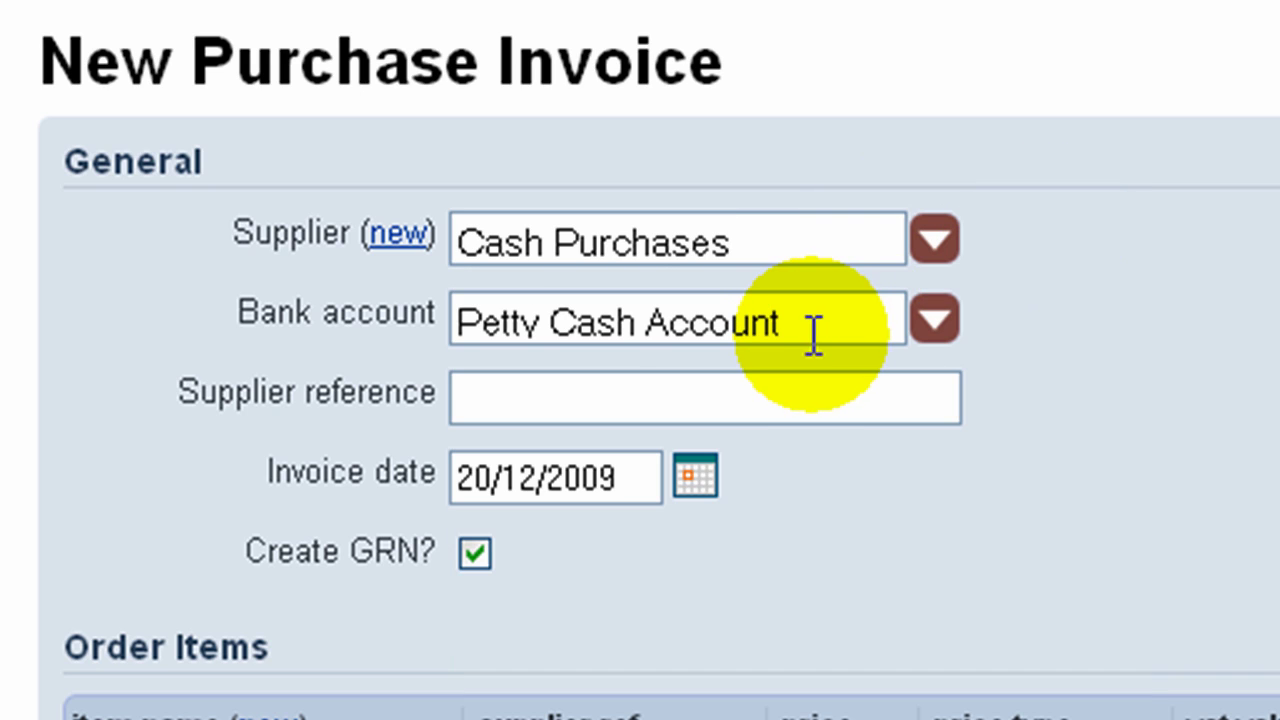
Set the new invoice's bank account to Bank Current Account and its supplier reference to 100344.
{"action": "left_click", "coordinate": [820, 329]}
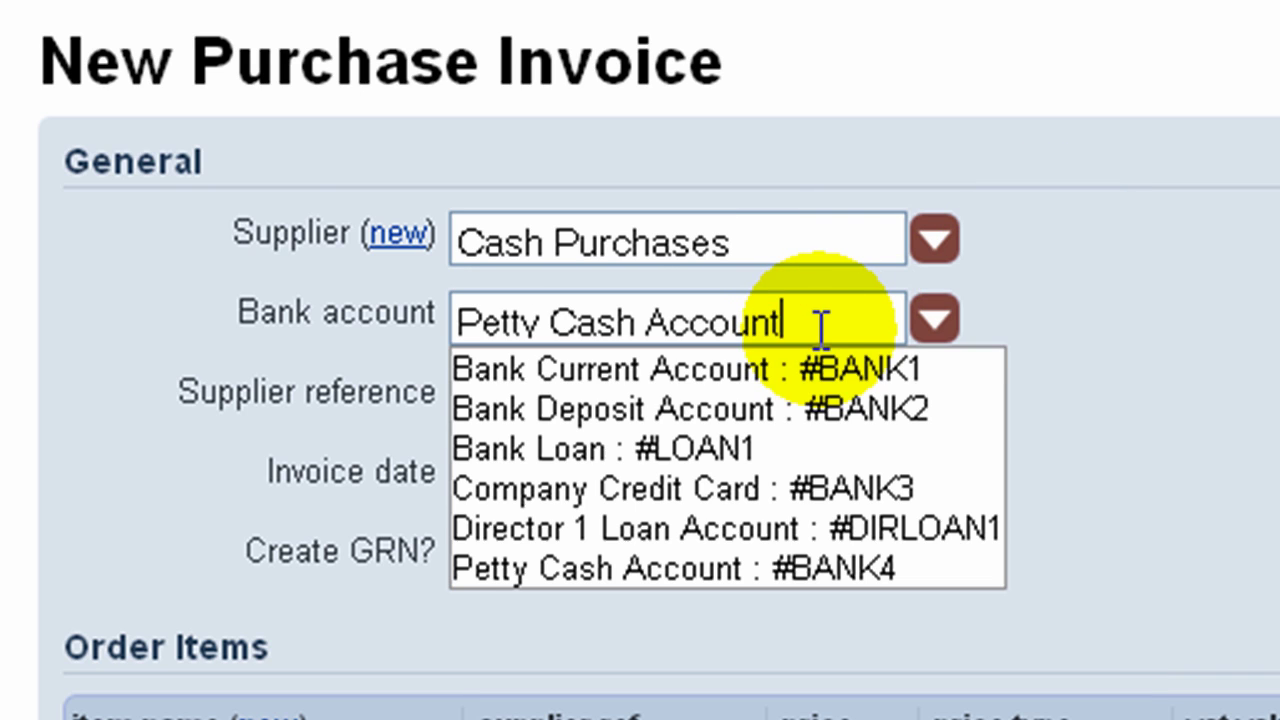
{"action": "left_click", "coordinate": [787, 370]}
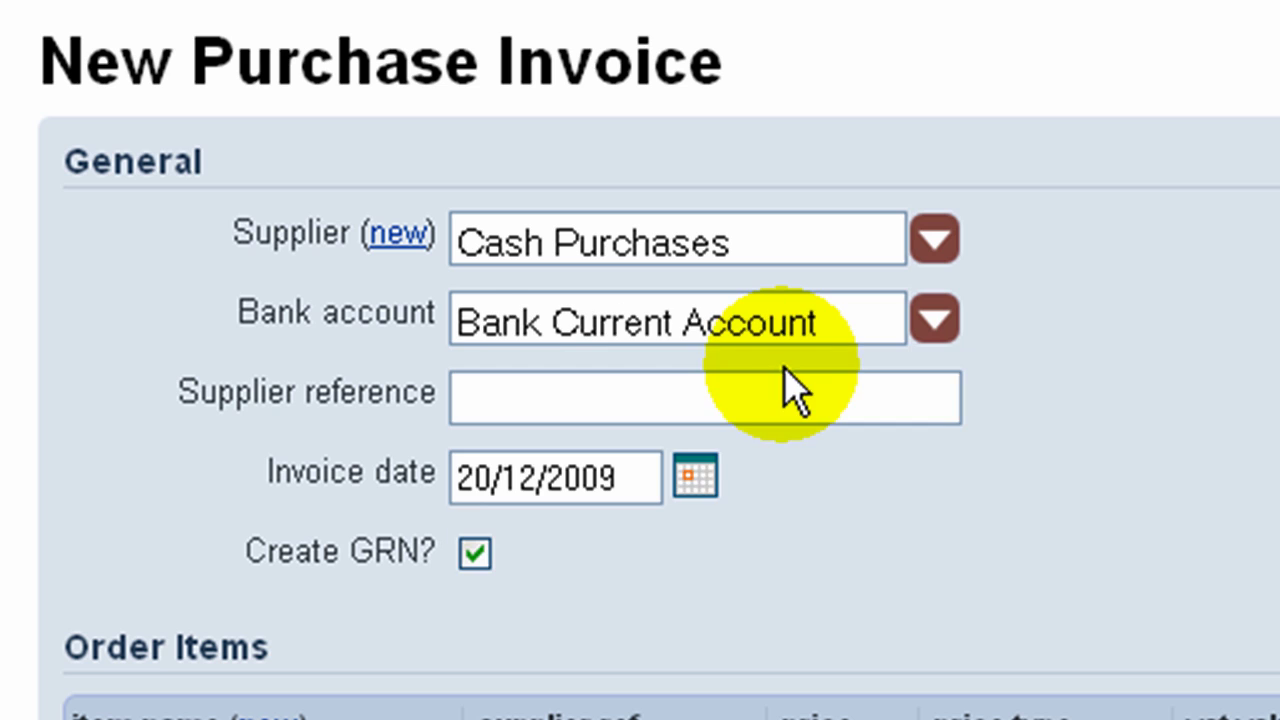
{"action": "type", "text": "100344"}
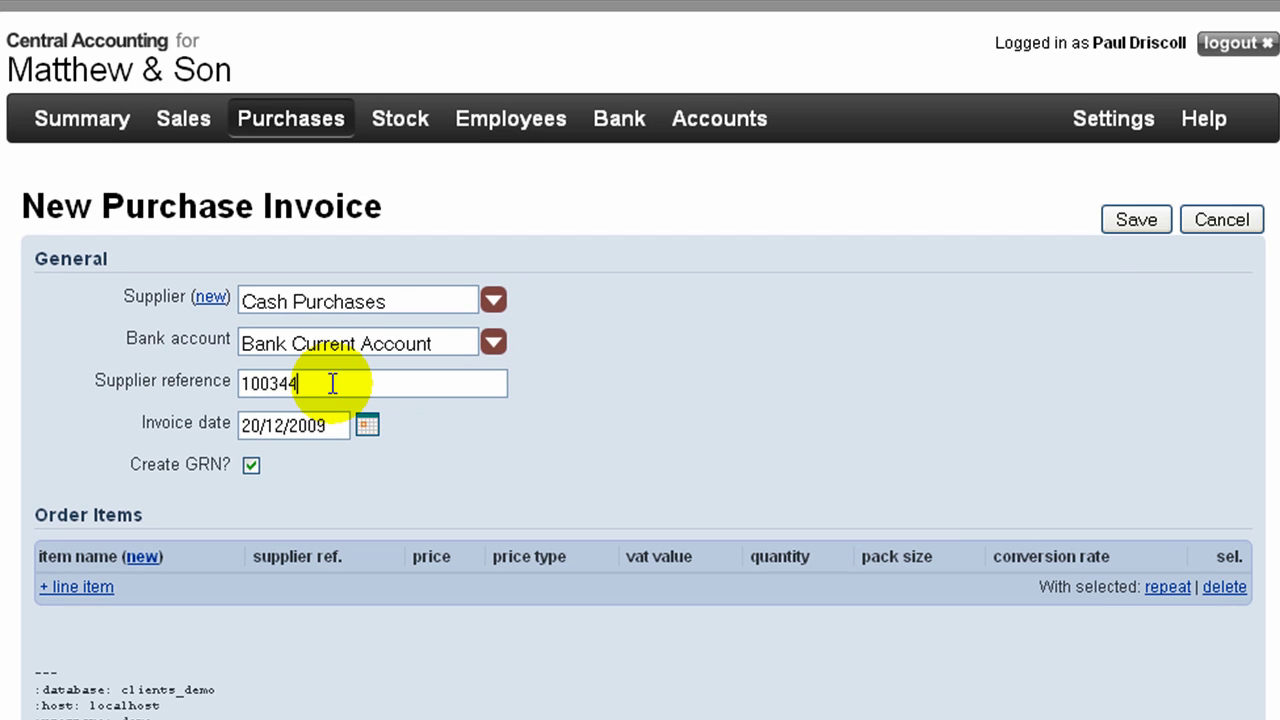
Set the invoice date to 10/12/2009 and add a line item for the 2mm Stainless Steel Sheet.
{"action": "left_click", "coordinate": [367, 425]}
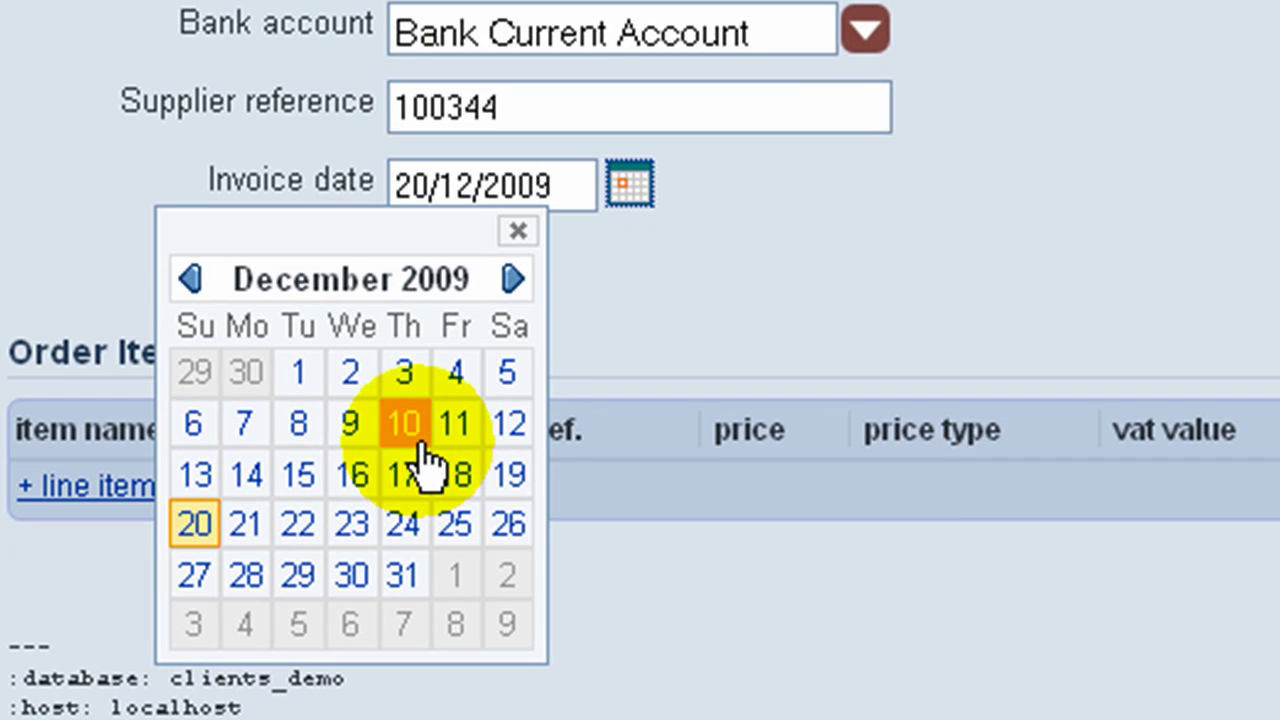
{"action": "left_click", "coordinate": [418, 440]}
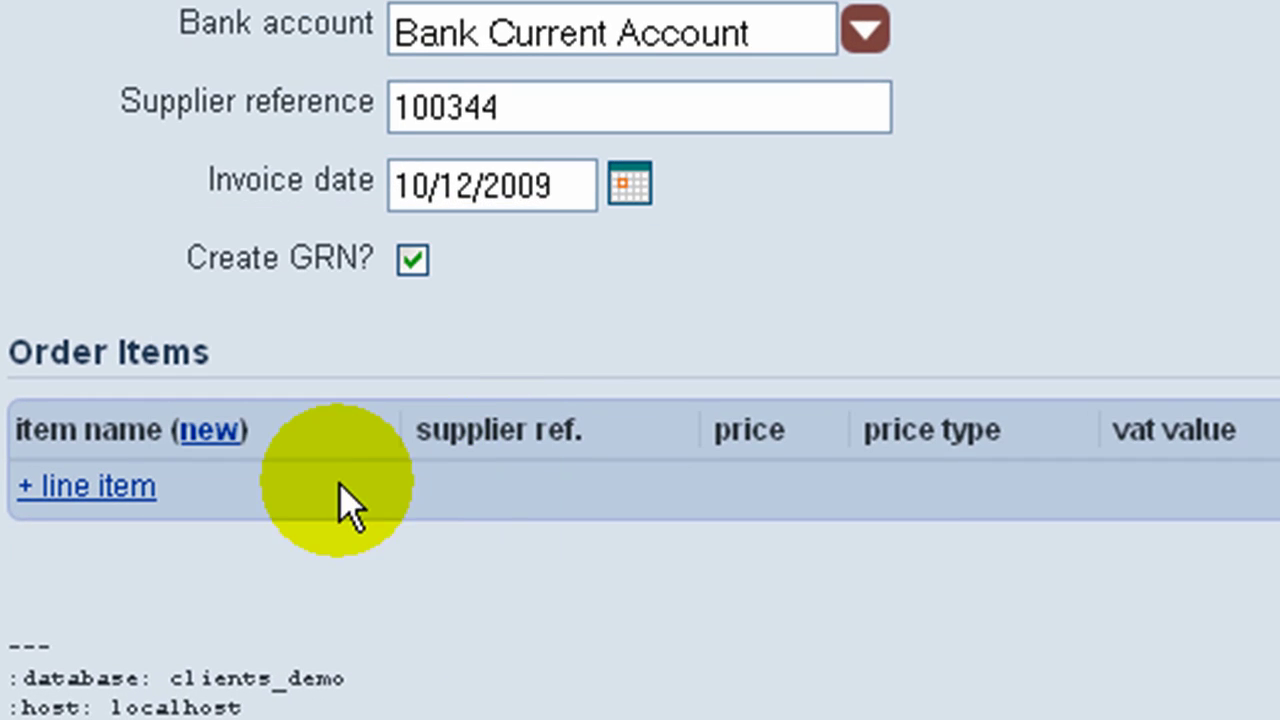
{"action": "left_click", "coordinate": [114, 485]}
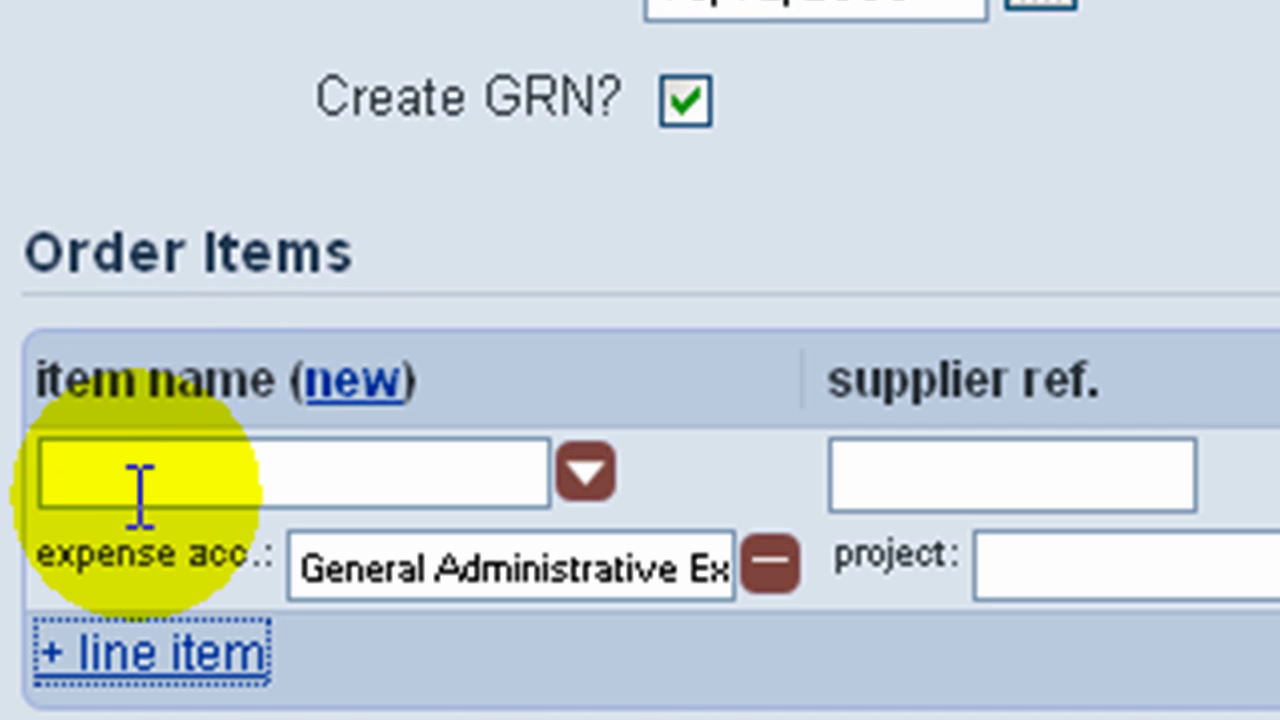
{"action": "left_click", "coordinate": [140, 492]}
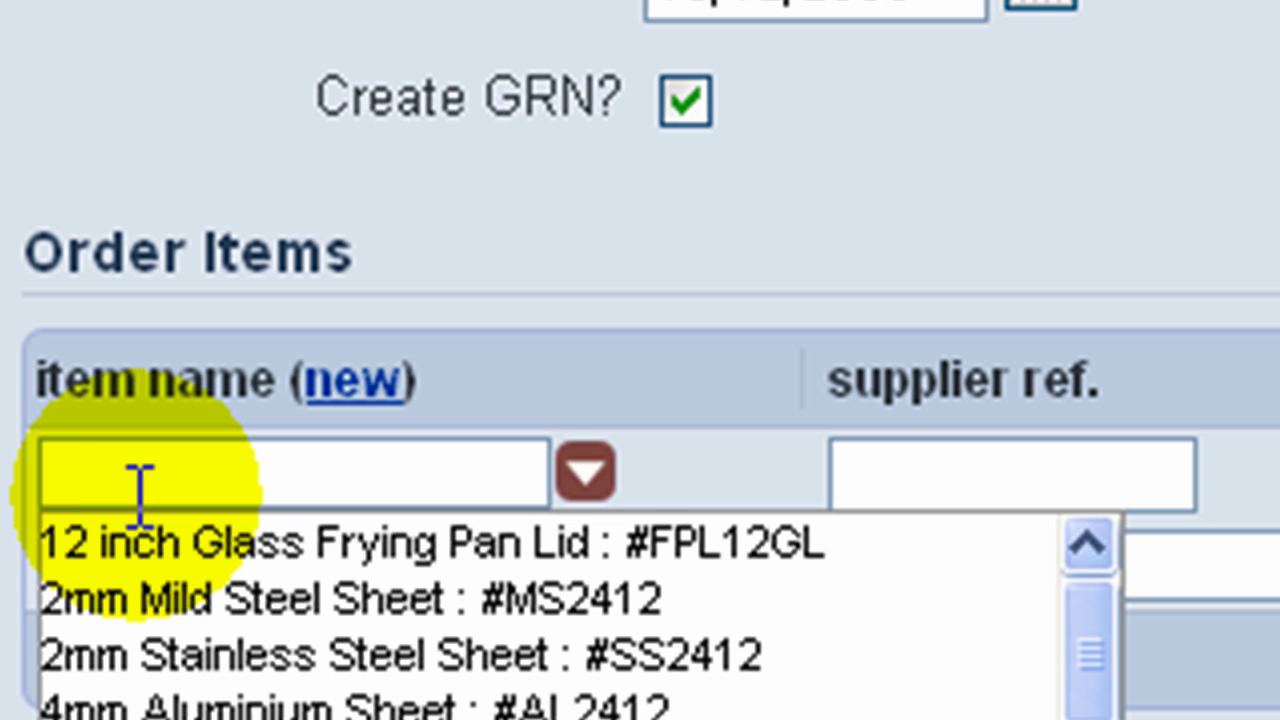
{"action": "type", "text": "2mm"}
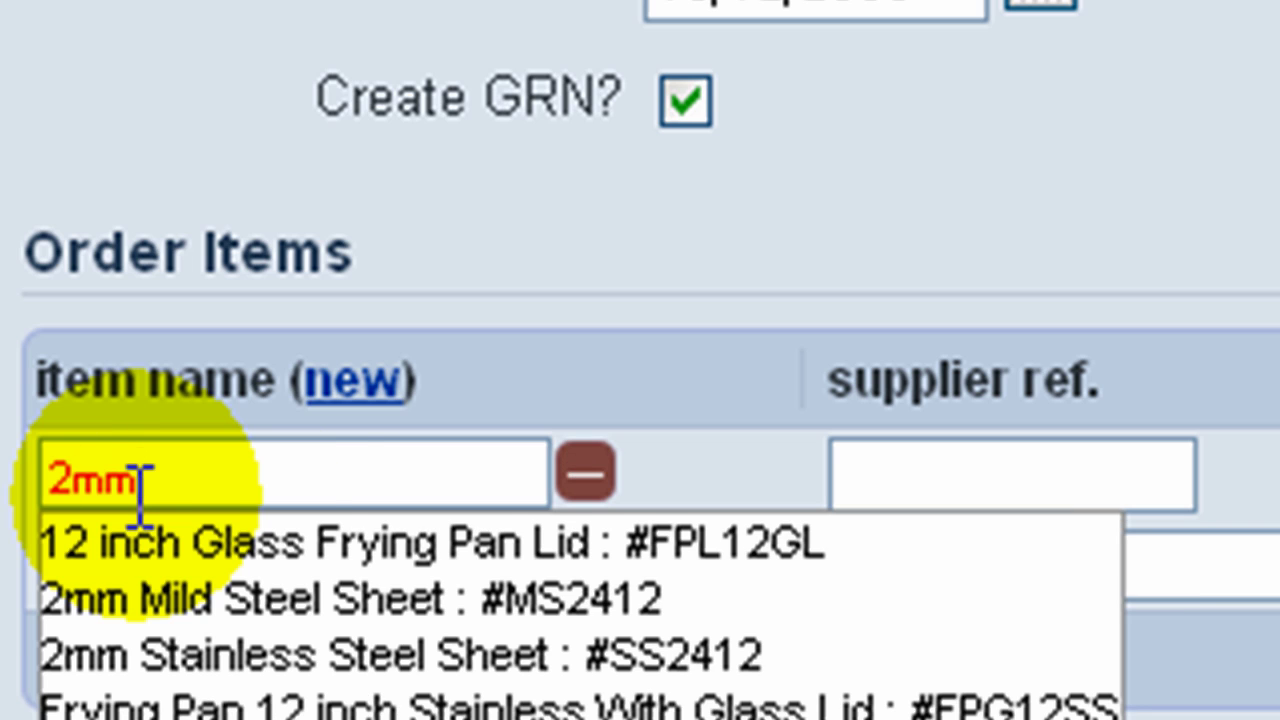
{"action": "left_click", "coordinate": [314, 596]}
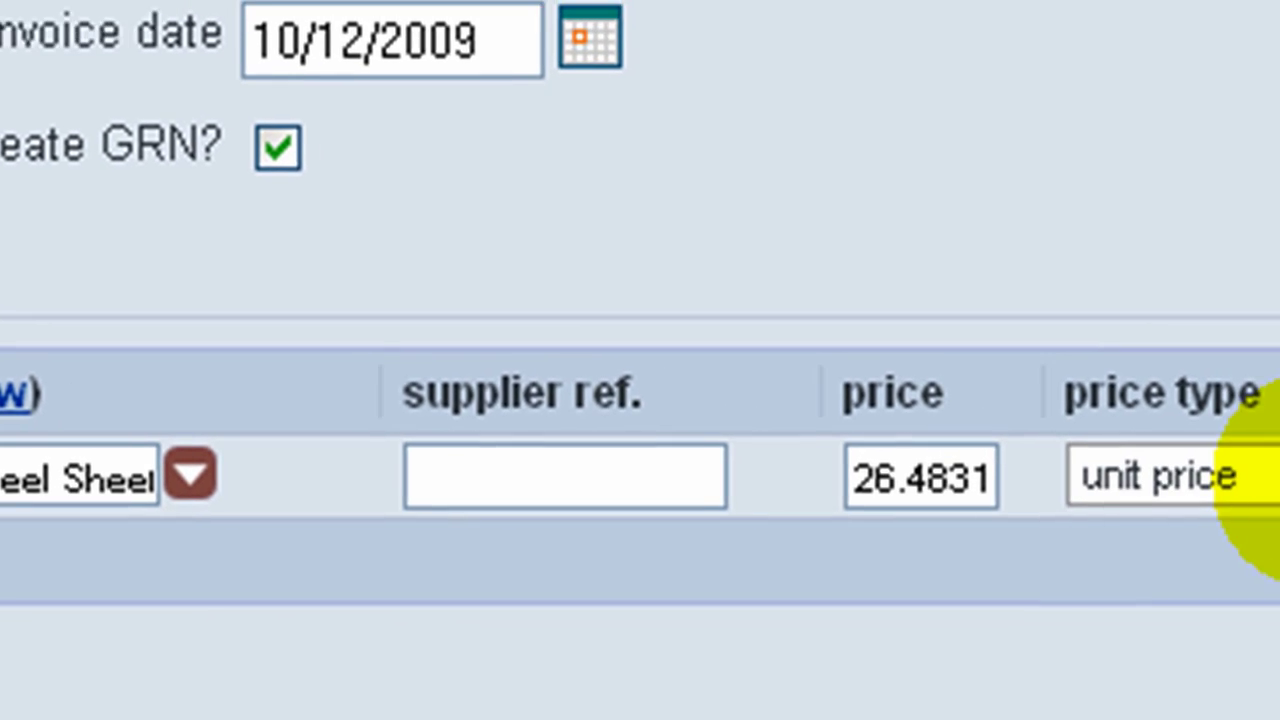
Give the steel sheet line a VAT value of 3.97 and a quantity of 10.
{"action": "type", "text": ".97"}
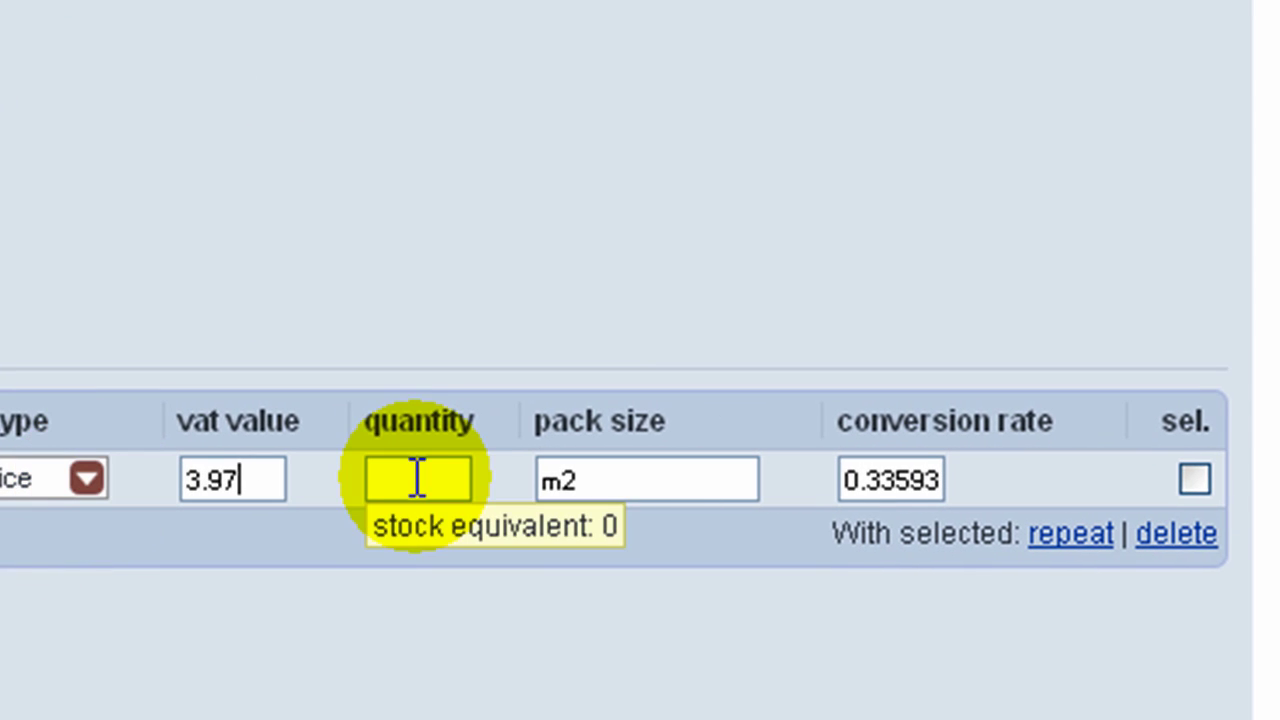
{"action": "left_click", "coordinate": [417, 478]}
{"action": "type", "text": "10"}
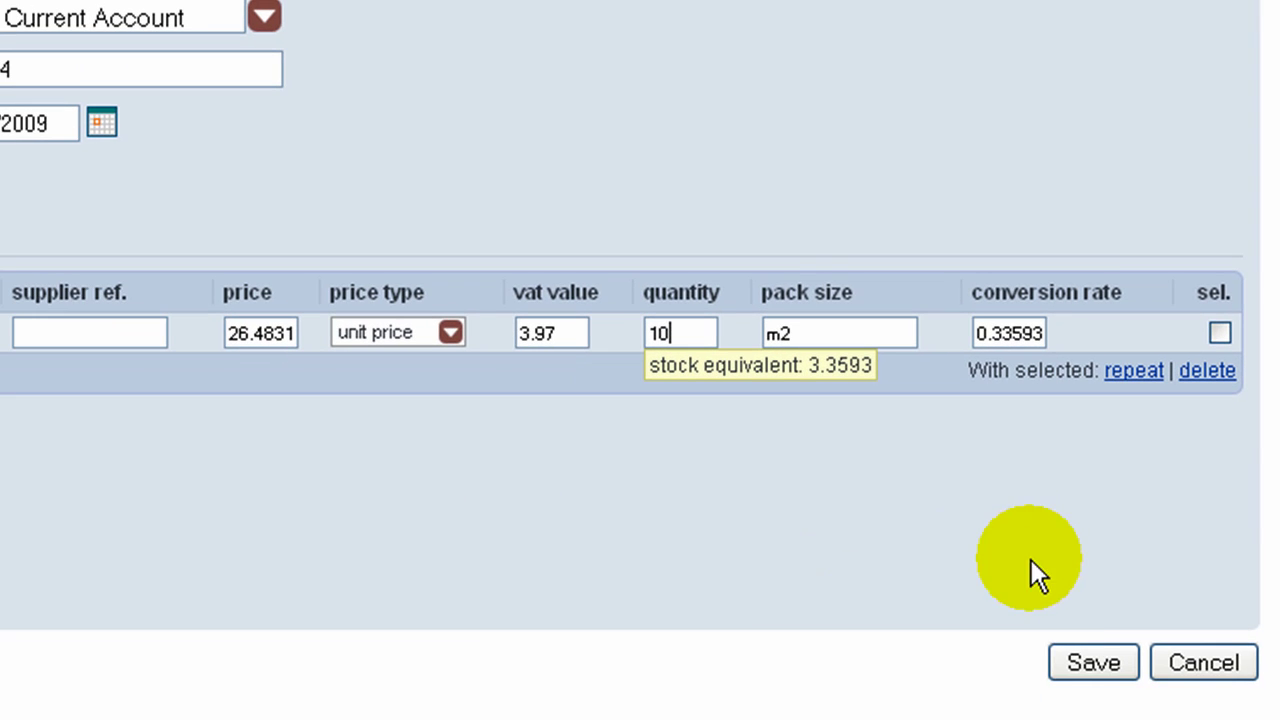
Save the cash purchase invoice and check its payment in the supplier payments list.
{"action": "left_click", "coordinate": [1094, 665]}
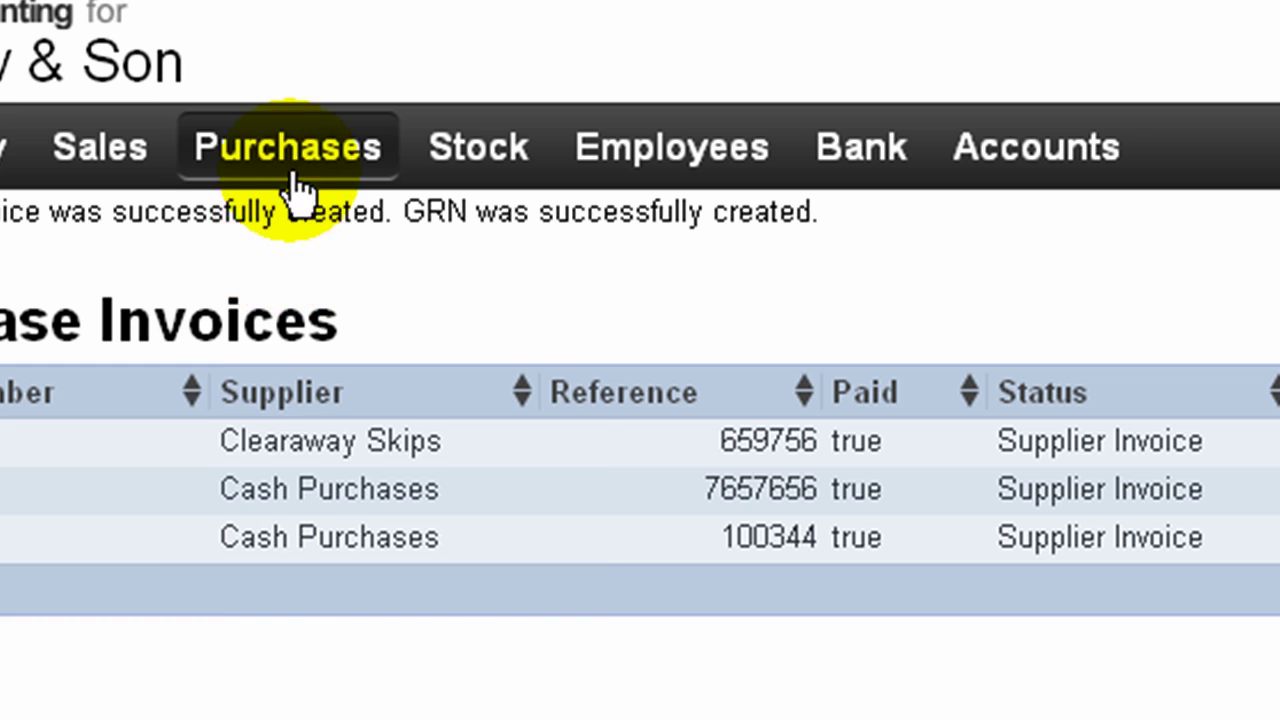
{"action": "left_click", "coordinate": [300, 176]}
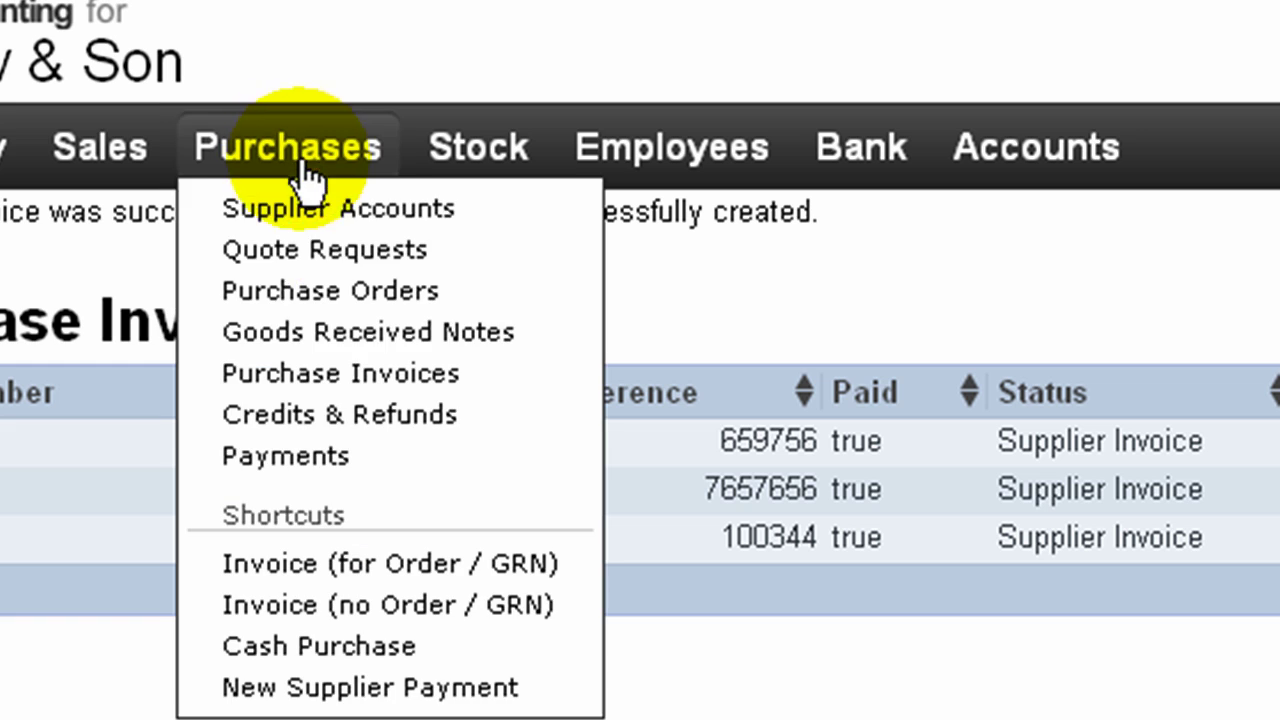
{"action": "left_click", "coordinate": [326, 462]}
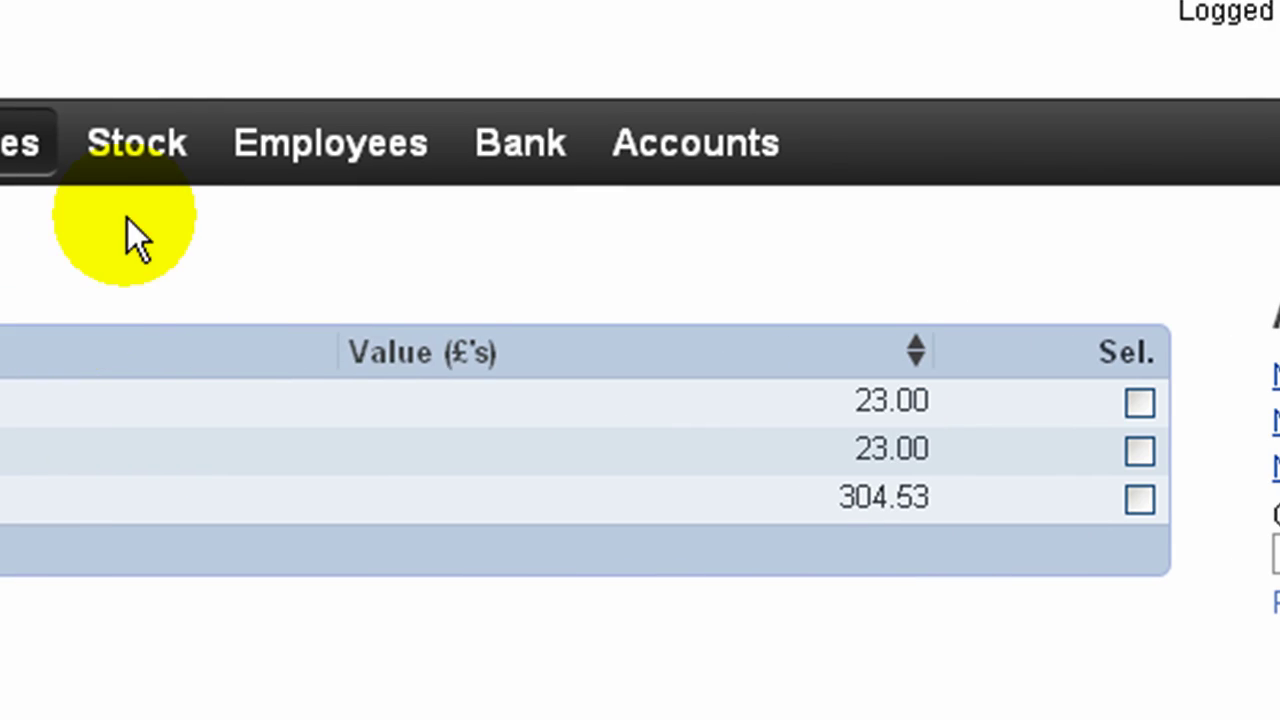
View the stock activity report for the 2mm Stainless Steel Sheet from the stock items list.
{"action": "mouse_move", "coordinate": [138, 146]}
{"action": "left_click", "coordinate": [148, 206]}
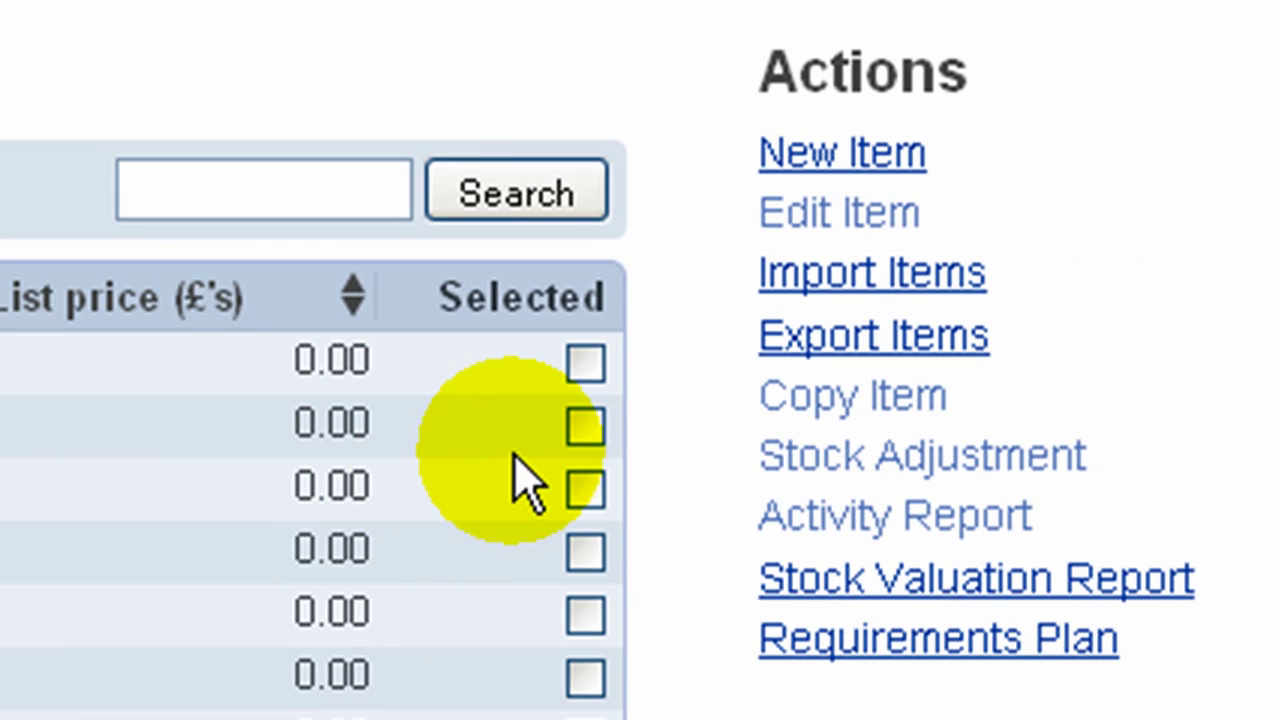
{"action": "left_click", "coordinate": [587, 492]}
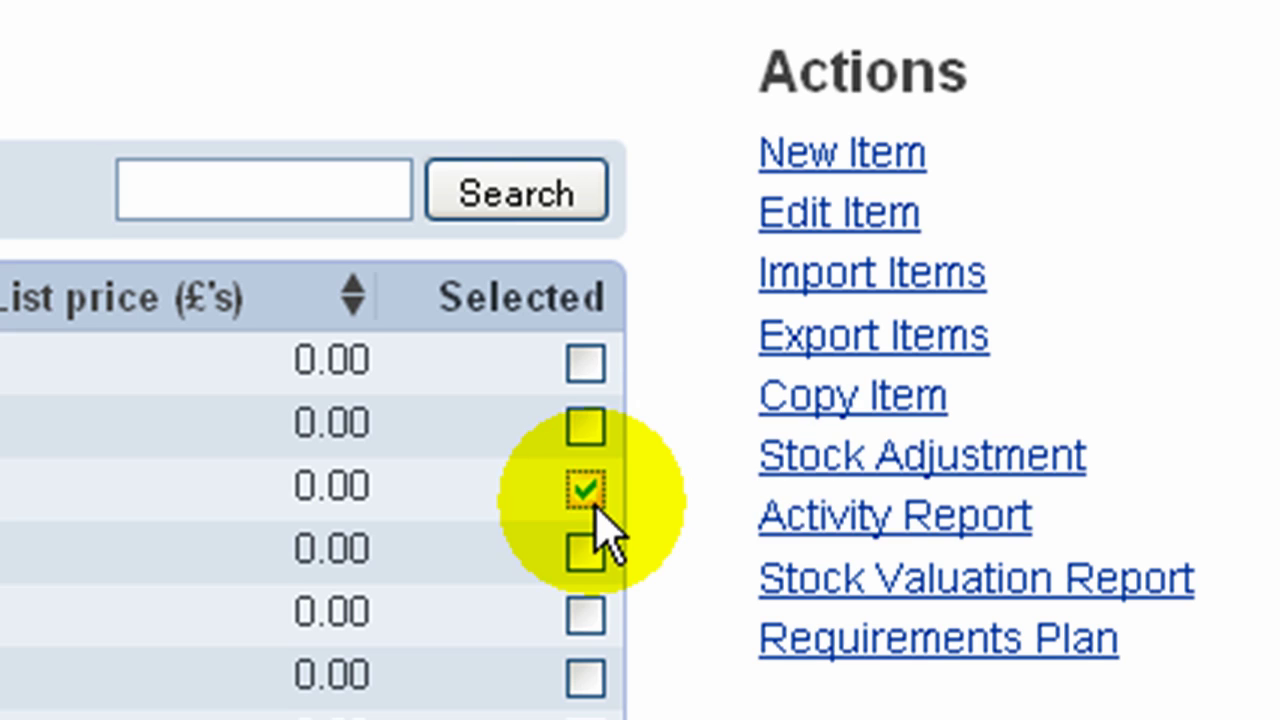
{"action": "left_click", "coordinate": [822, 525]}
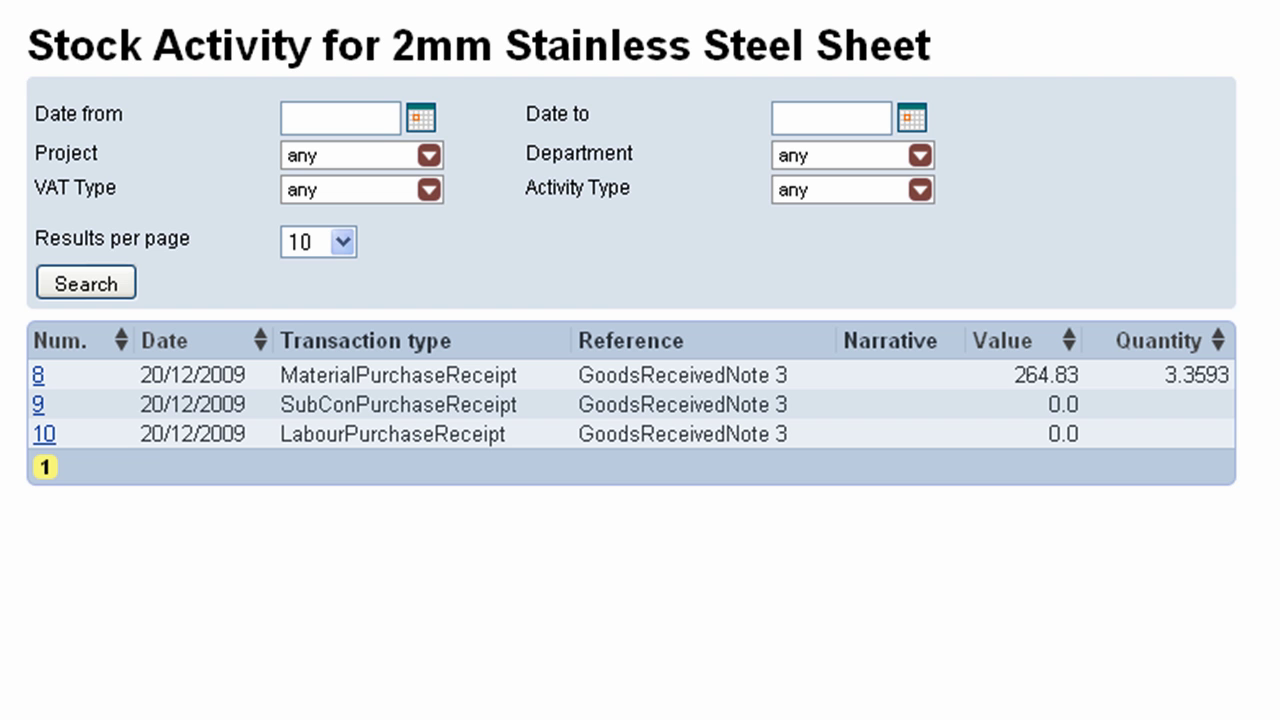